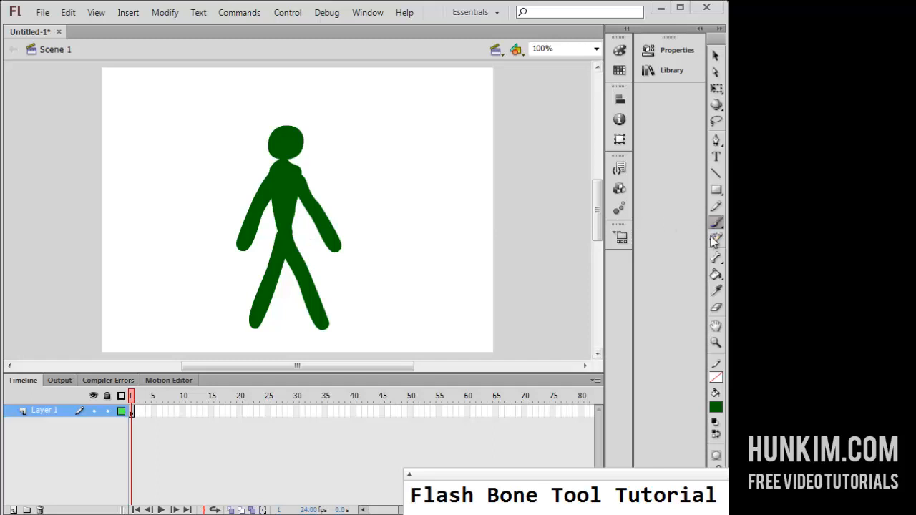
- Build a Bone tool armature in the stick figure from head to chest, chest to both hands and hip, and hip to both feet
click(716, 258)
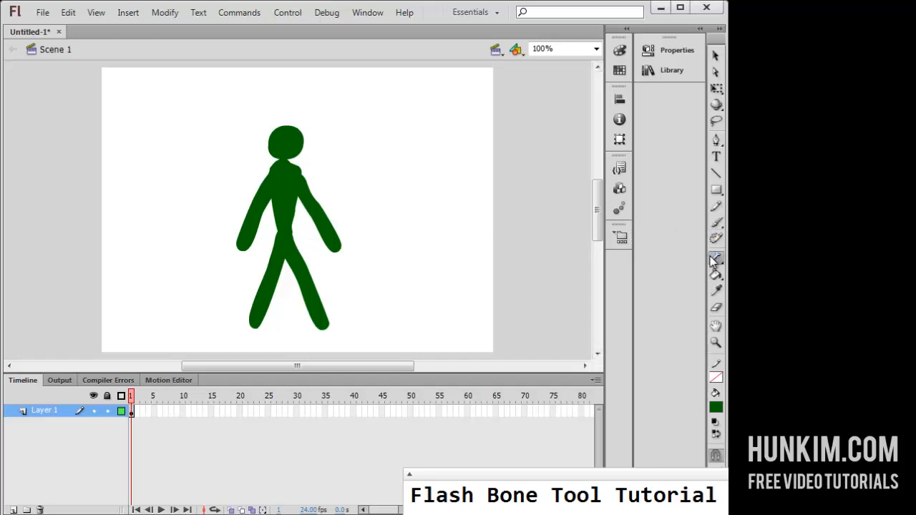
drag(287, 145, 285, 180)
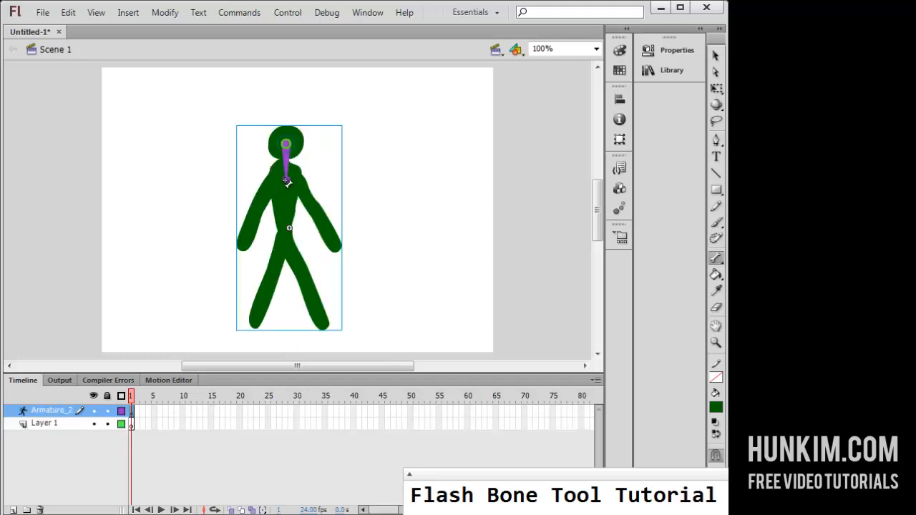
drag(286, 182, 243, 244)
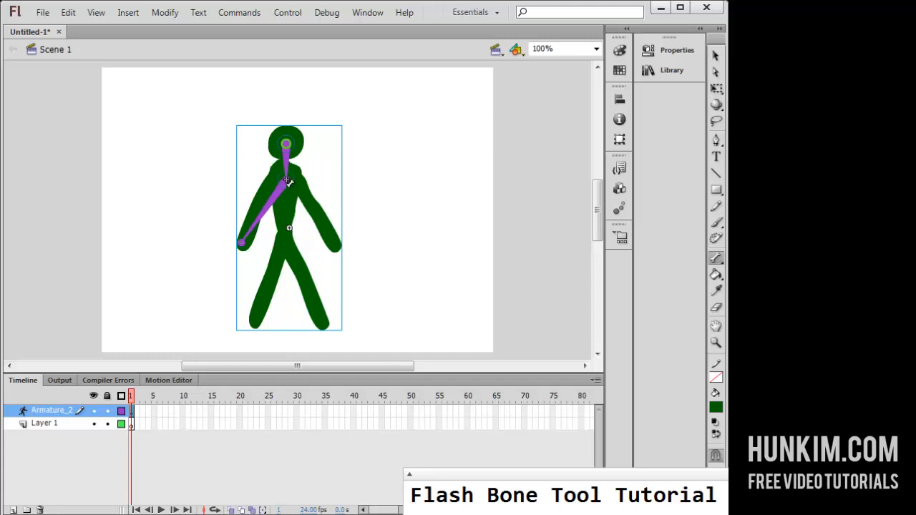
drag(289, 183, 334, 241)
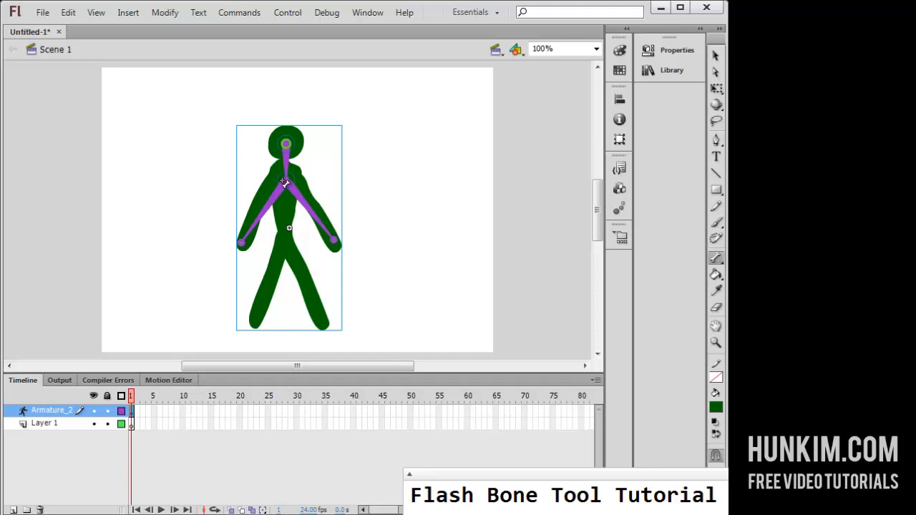
drag(286, 182, 286, 248)
drag(286, 247, 255, 316)
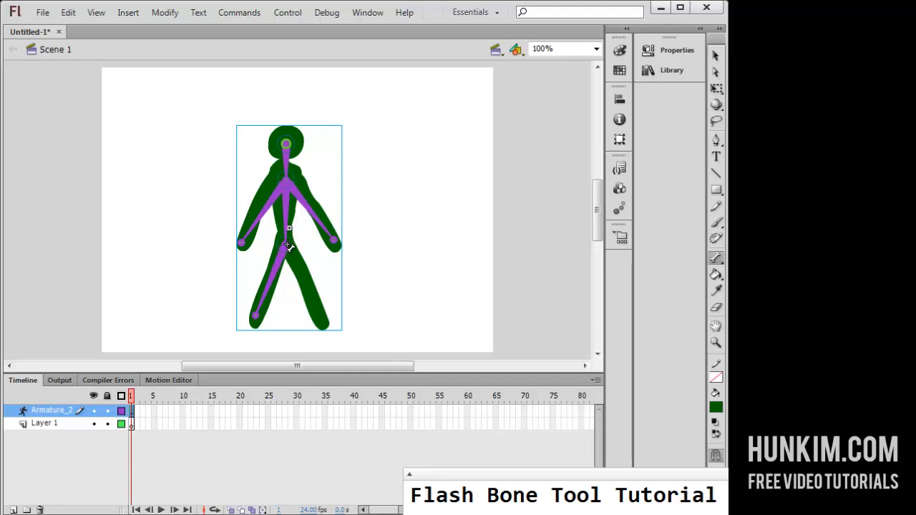
drag(288, 247, 322, 320)
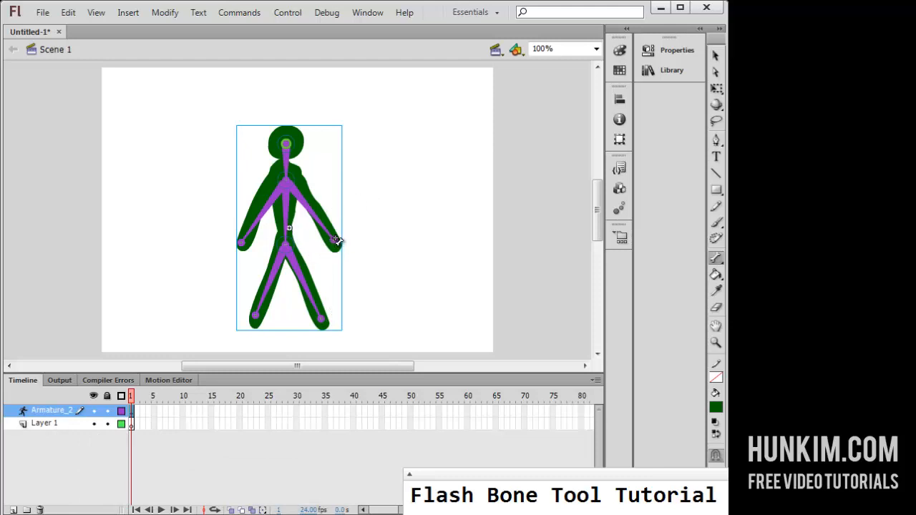
- Swing the figure's right-hand arm bone up to horizontal and back down beside the body to try the rig
drag(336, 240, 344, 186)
click(717, 58)
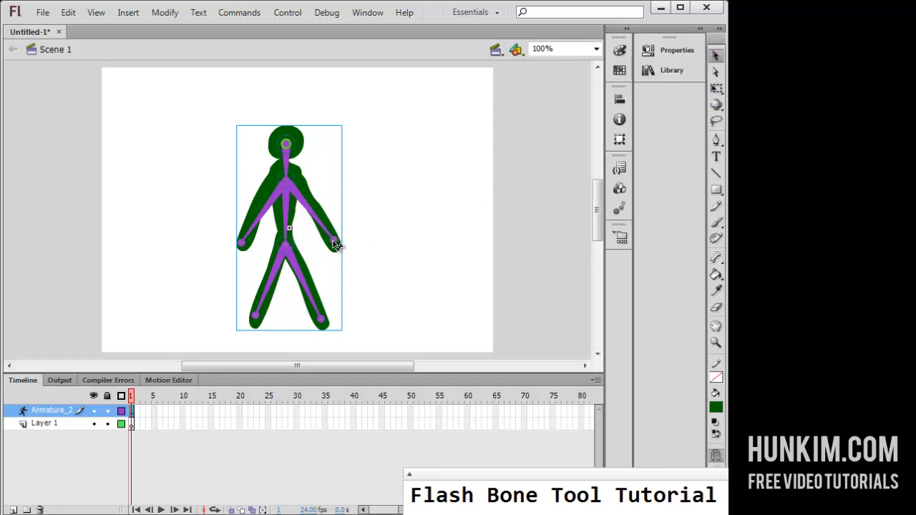
drag(336, 246, 362, 183)
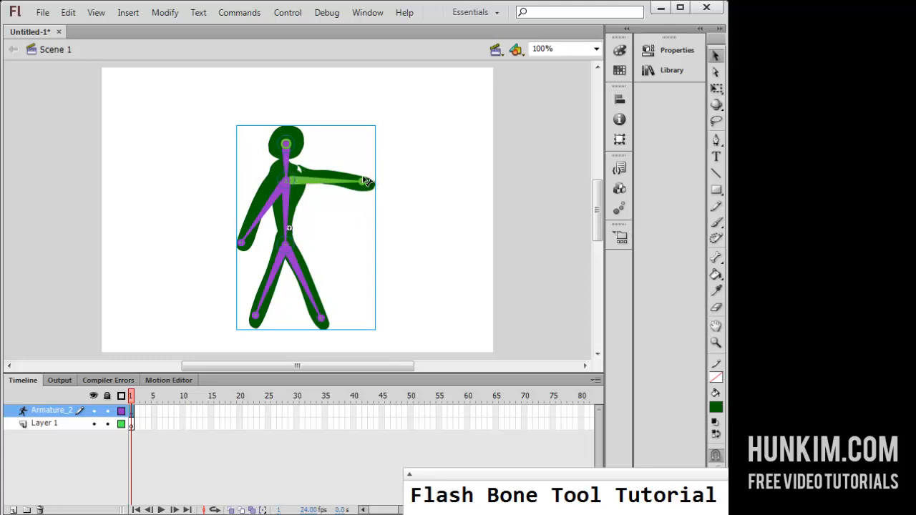
drag(364, 183, 334, 253)
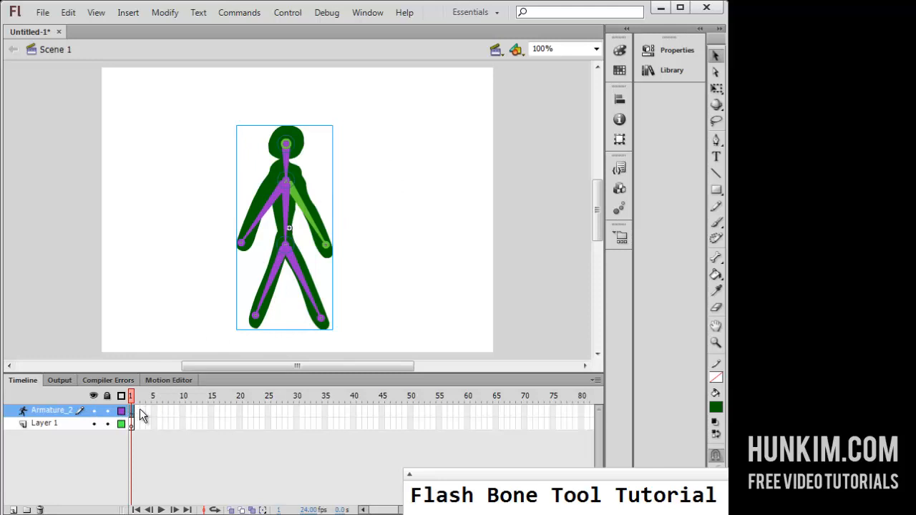
- Extend the armature span to frame 50 and pose the right-hand arm raised above shoulder height at frame 25
drag(135, 411, 411, 411)
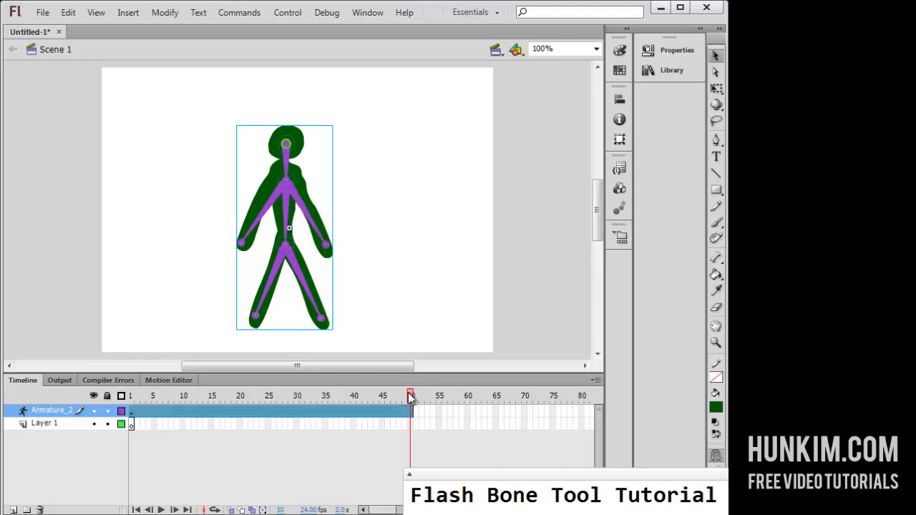
drag(374, 396, 225, 398)
click(269, 398)
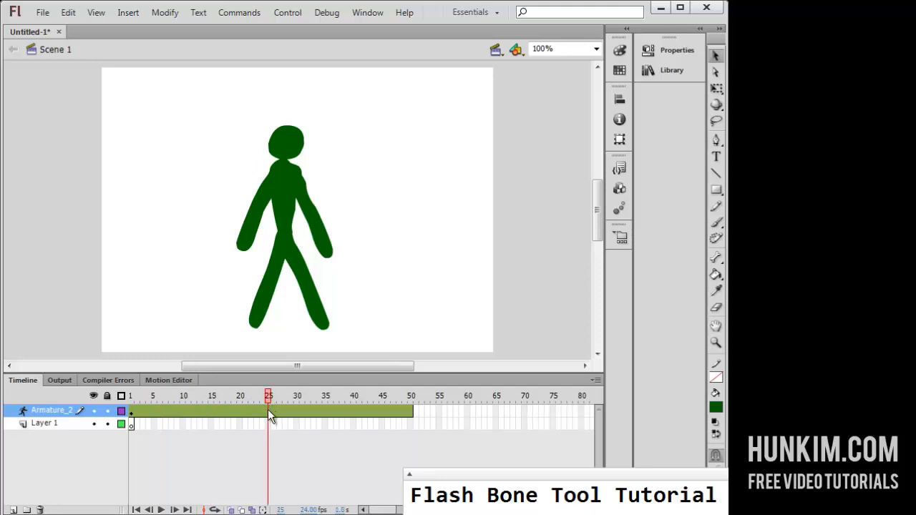
click(269, 413)
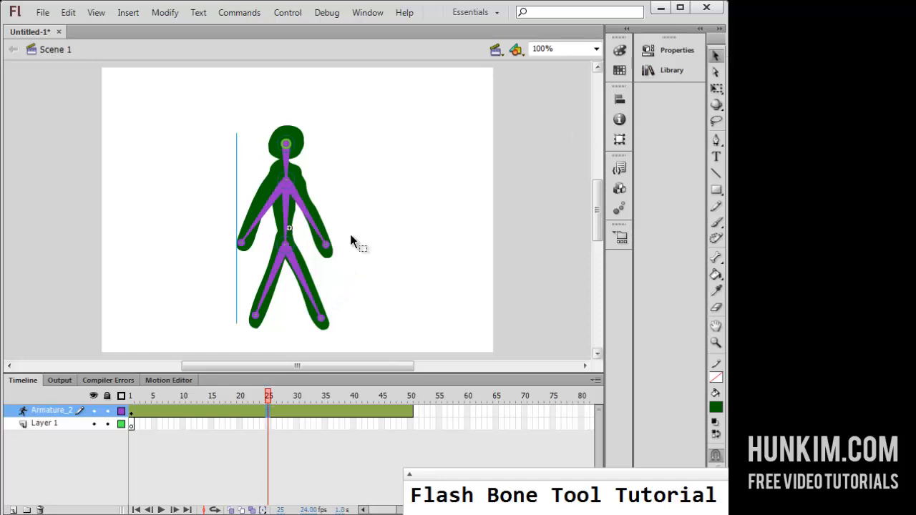
drag(324, 247, 362, 145)
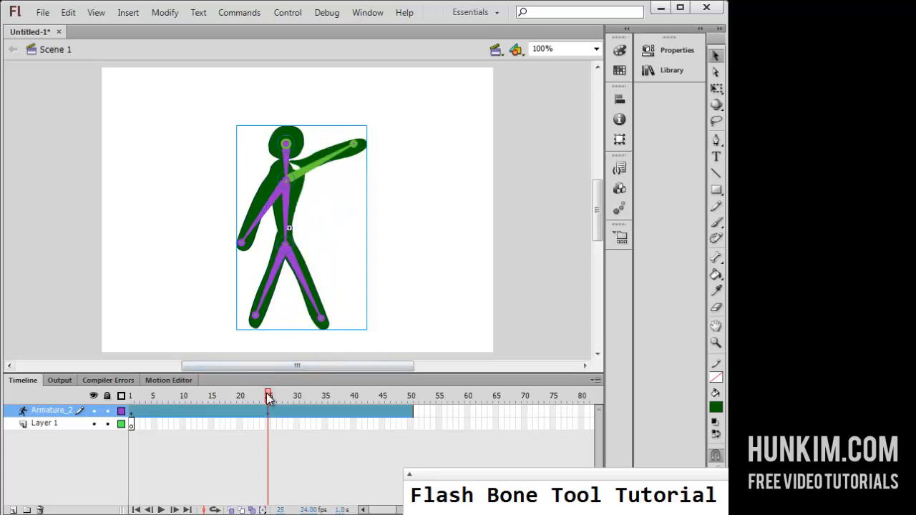
- Check the arm motion between poses, and pose the right-hand arm lowered beside the body at frame 50
drag(263, 398, 222, 399)
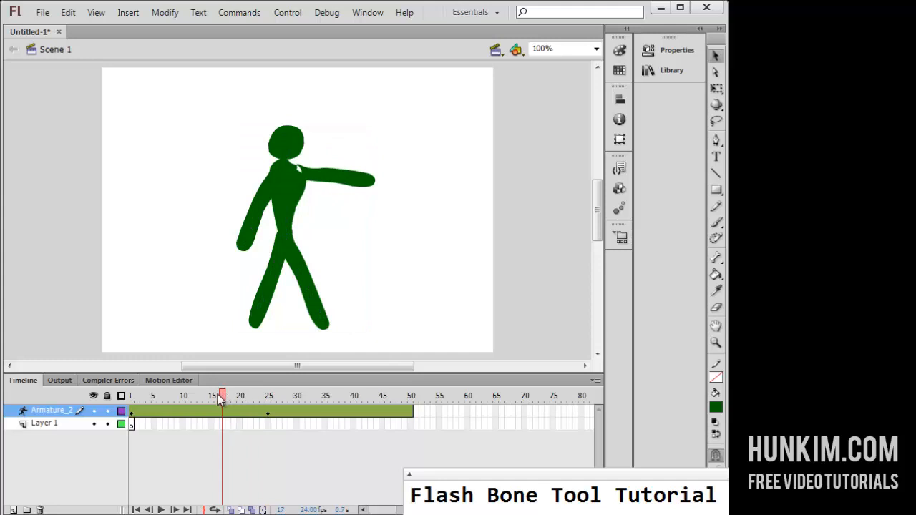
drag(220, 399, 400, 405)
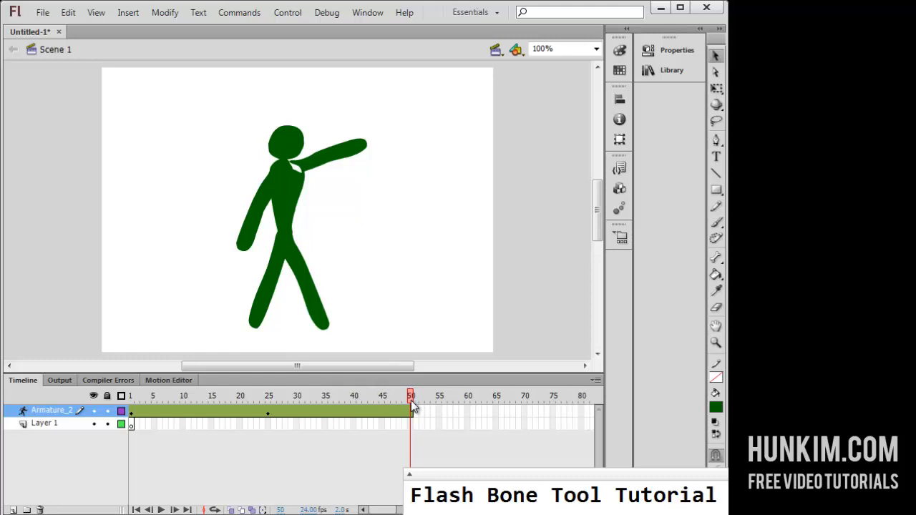
click(411, 417)
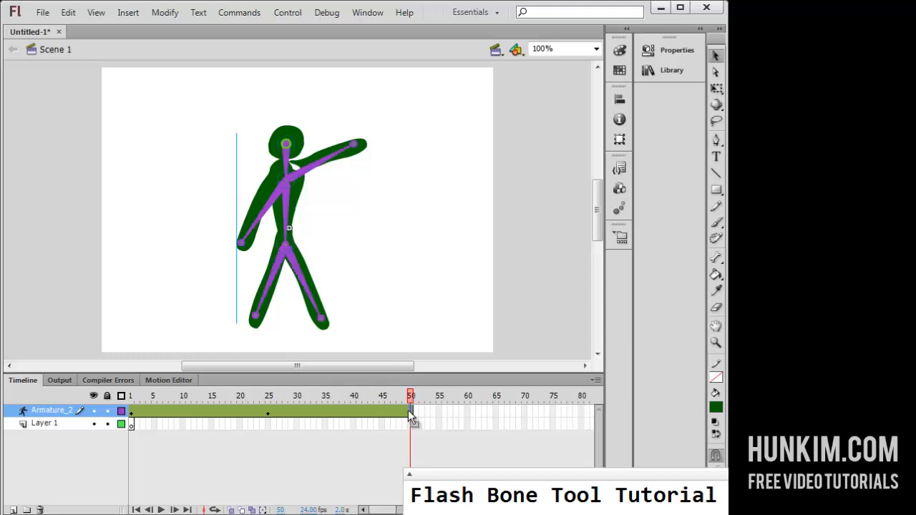
drag(360, 149, 325, 257)
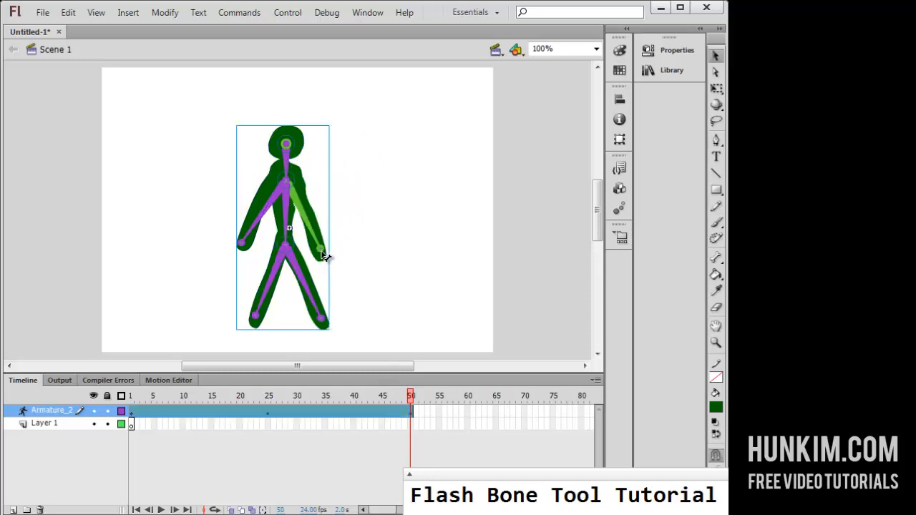
- Test the movie to preview the arm animation, and close the preview
key(ctrl+Return)
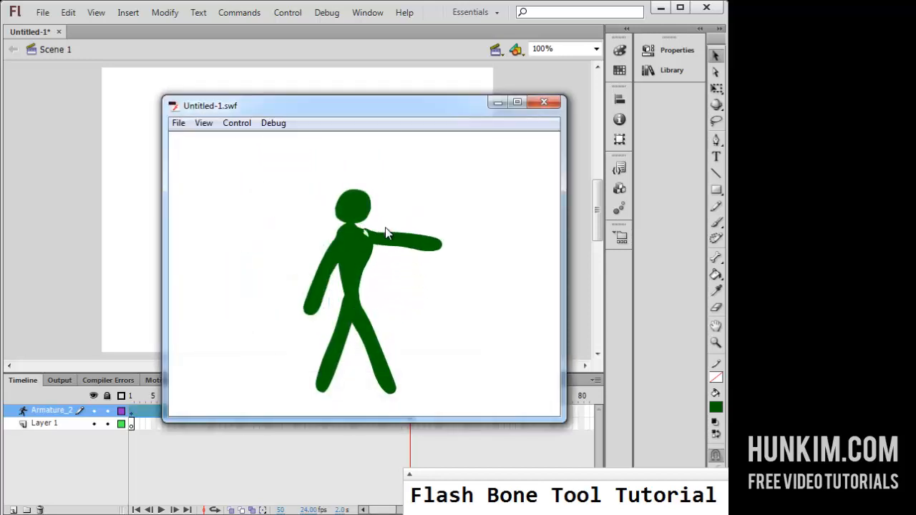
click(545, 102)
click(550, 108)
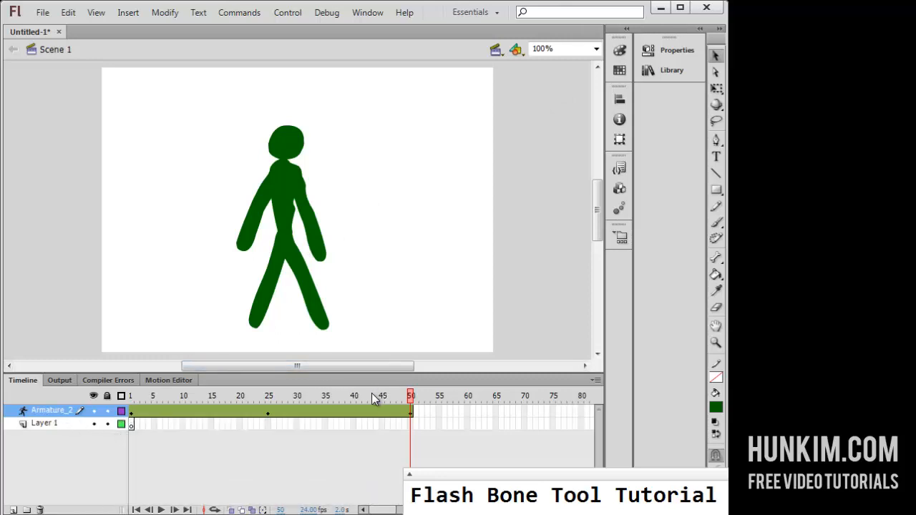
- At frame 25, swing the right-hand leg inward until it stands almost straight beneath the hip
drag(261, 393, 228, 397)
click(269, 398)
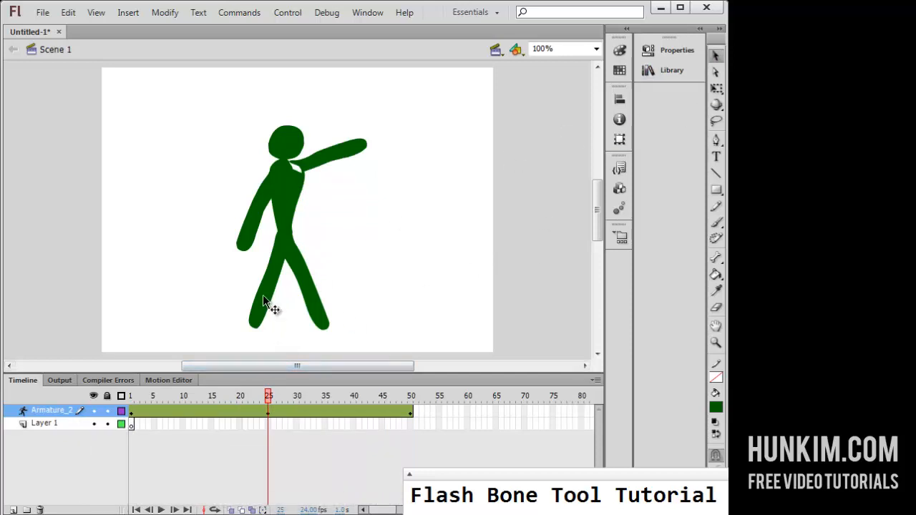
click(320, 322)
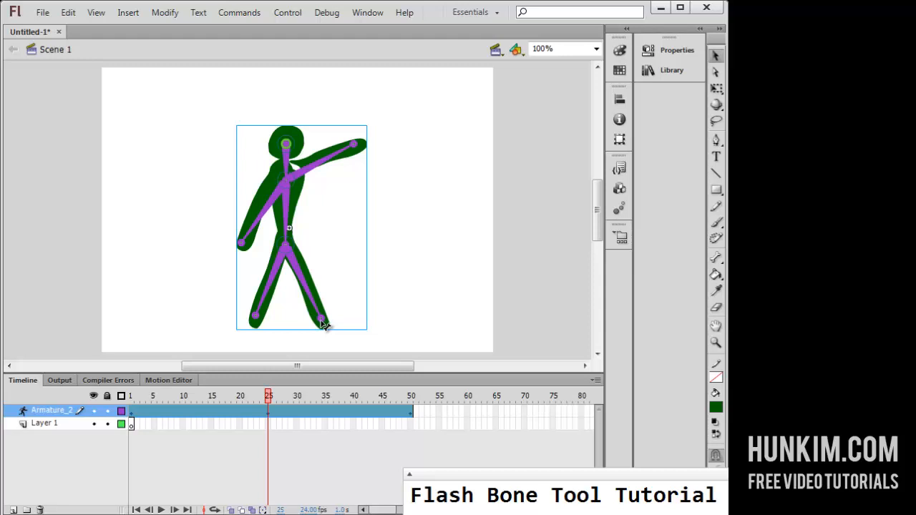
drag(323, 324, 299, 334)
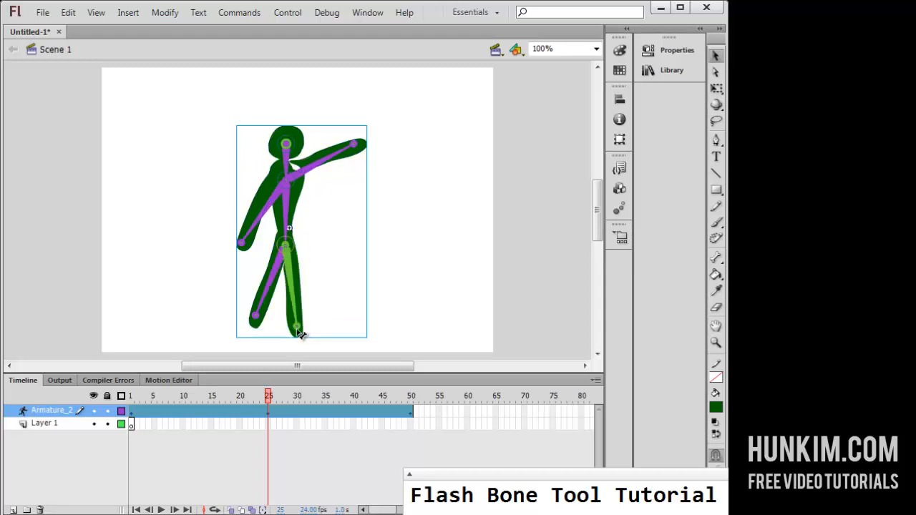
- At frame 50, swing the right-hand leg outward into a wide stride, and preview the combined arm and leg animation
click(298, 398)
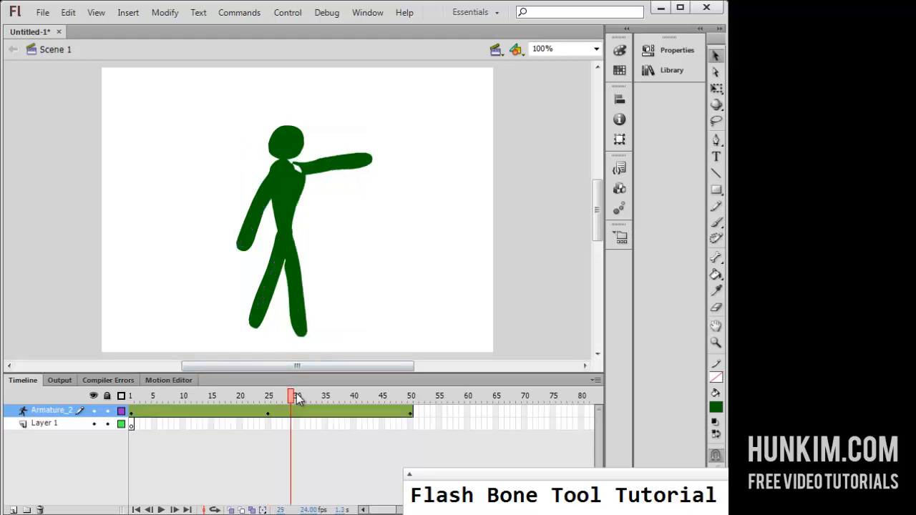
drag(299, 399, 413, 400)
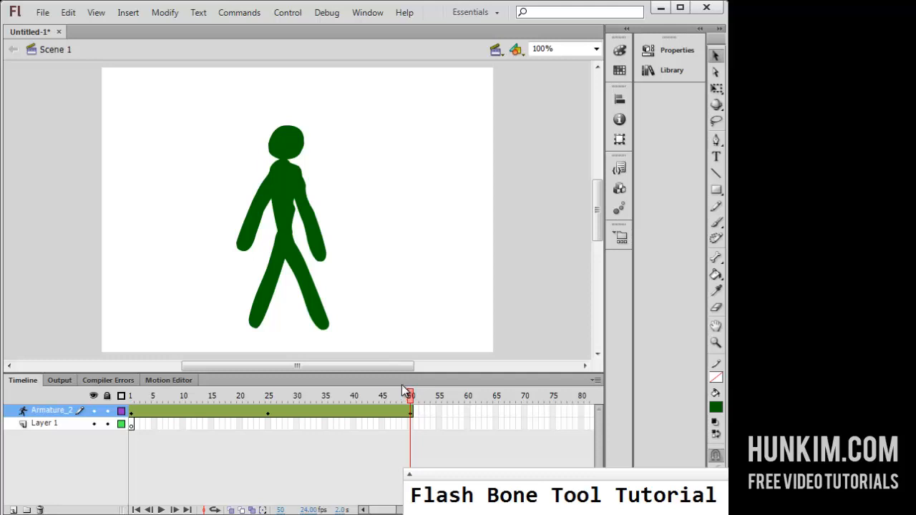
click(323, 322)
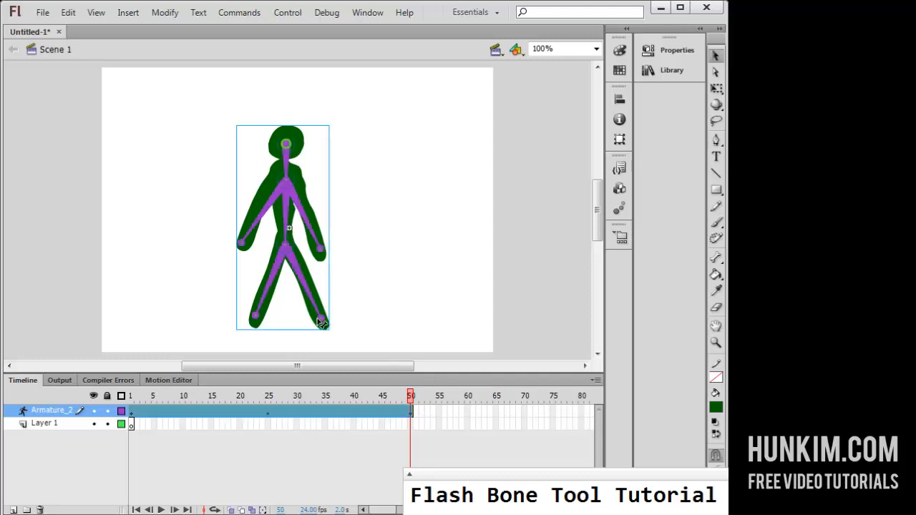
drag(325, 325, 352, 315)
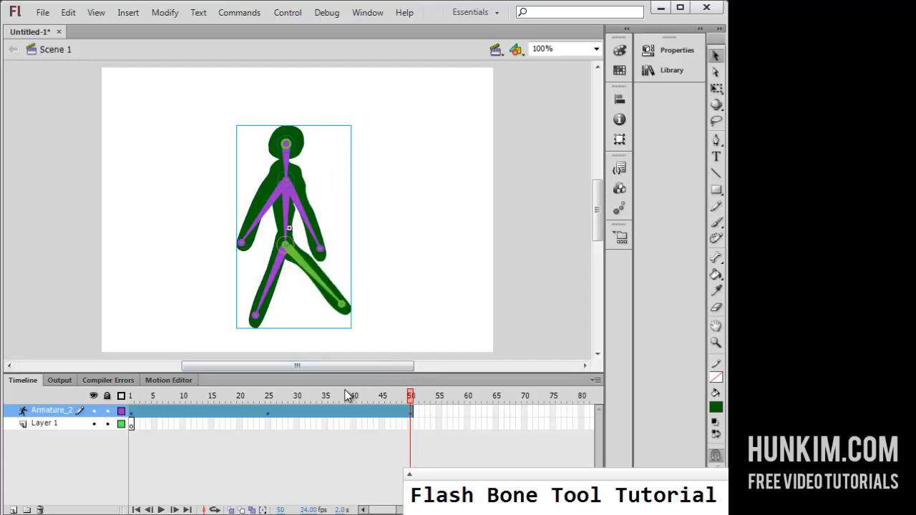
key(ctrl+Return)
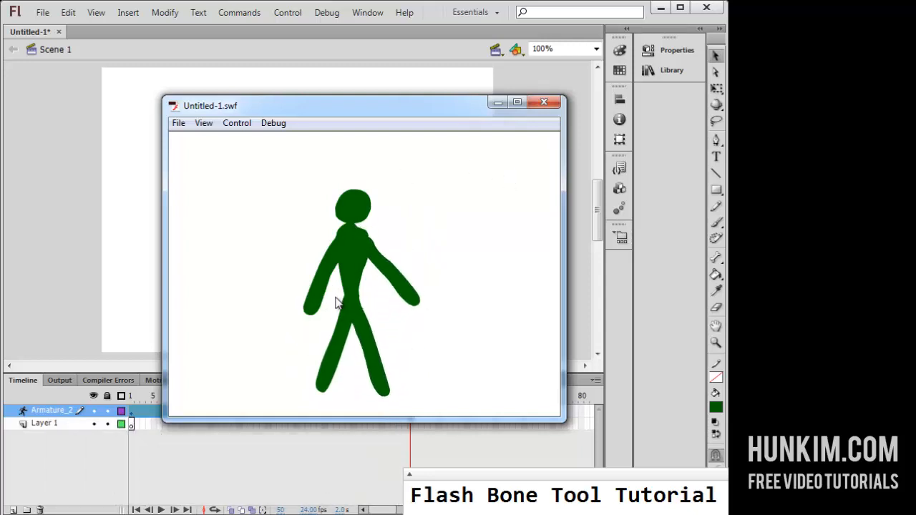
click(543, 104)
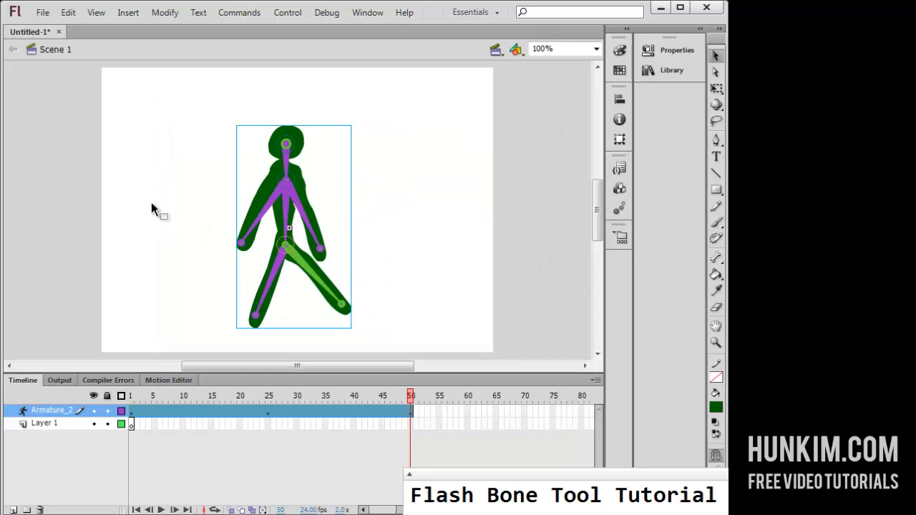
- Create a new document and draw a small dark green square without an outline near the stage's left edge
key(ctrl+n)
key(Return)
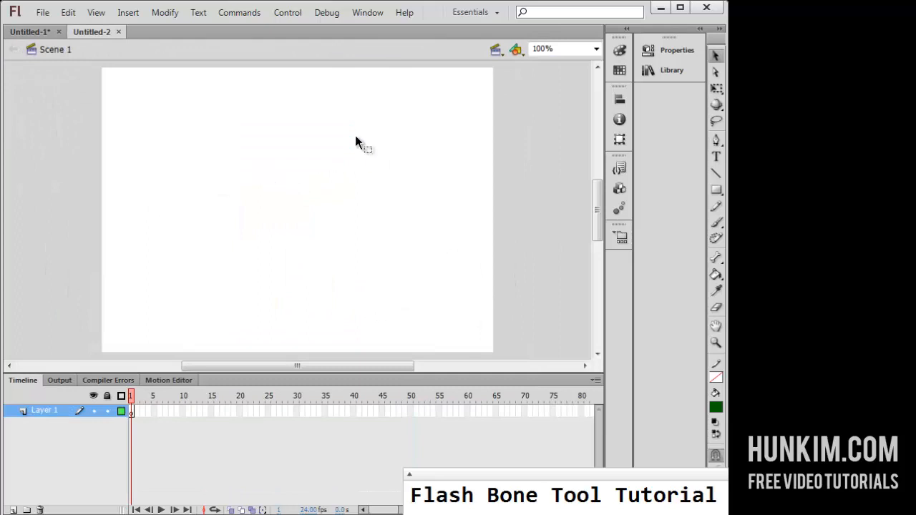
click(716, 191)
click(646, 191)
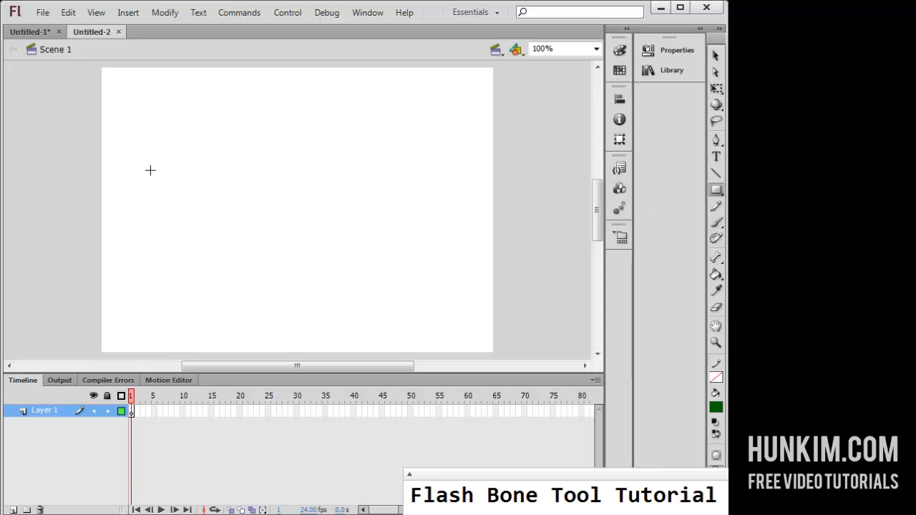
drag(126, 155, 174, 203)
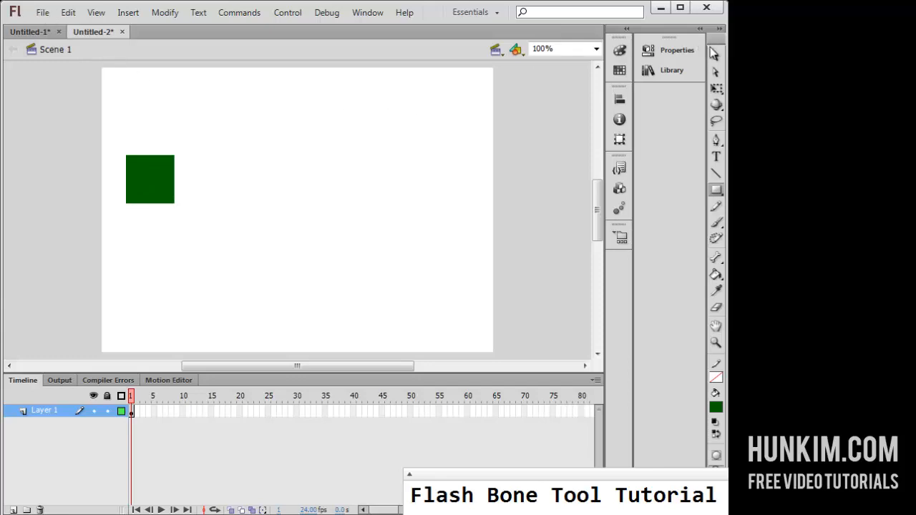
- Convert the green square to a Movie Clip symbol with the name Symbol 1
click(715, 53)
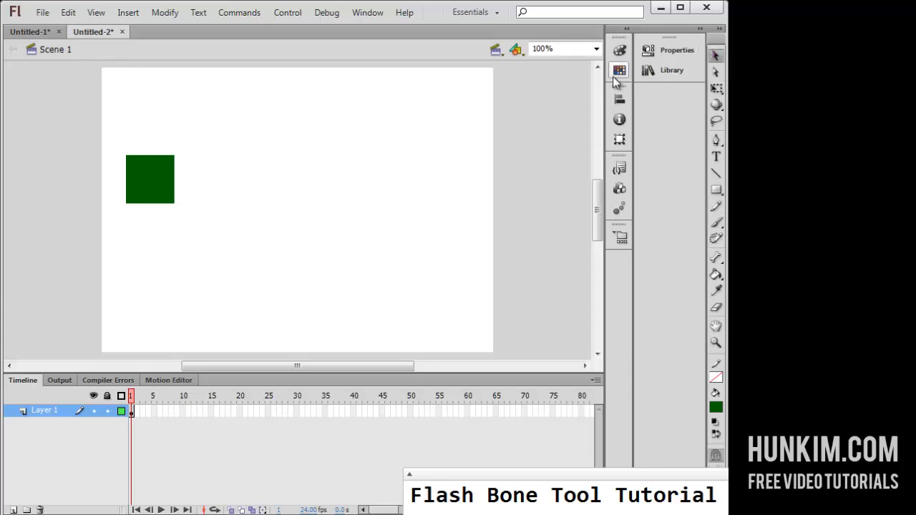
right_click(152, 190)
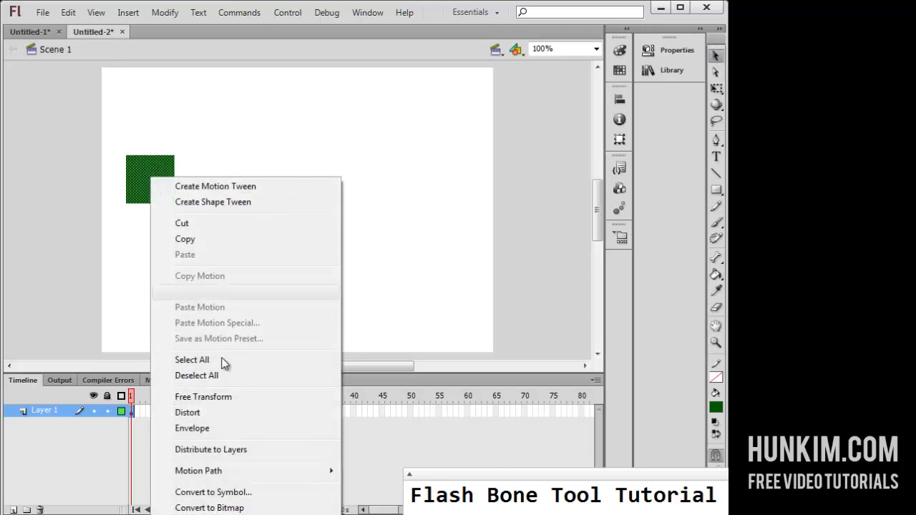
click(256, 493)
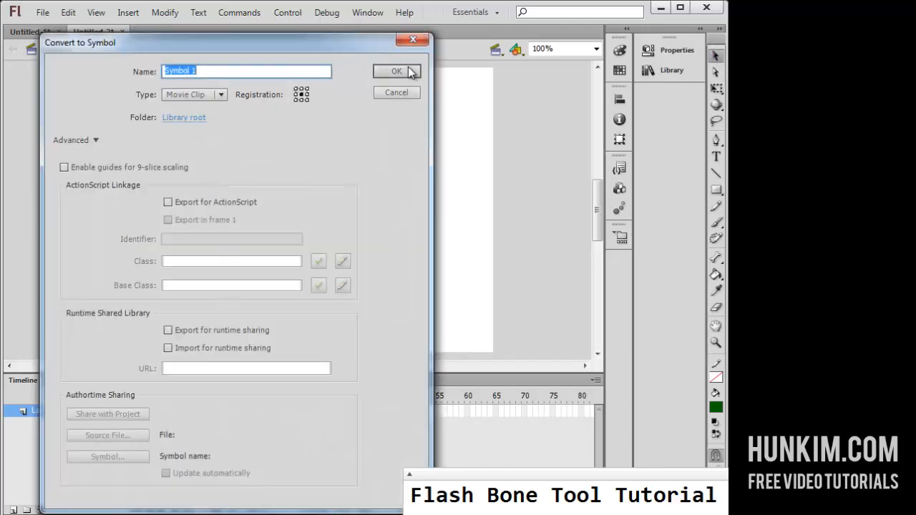
click(411, 72)
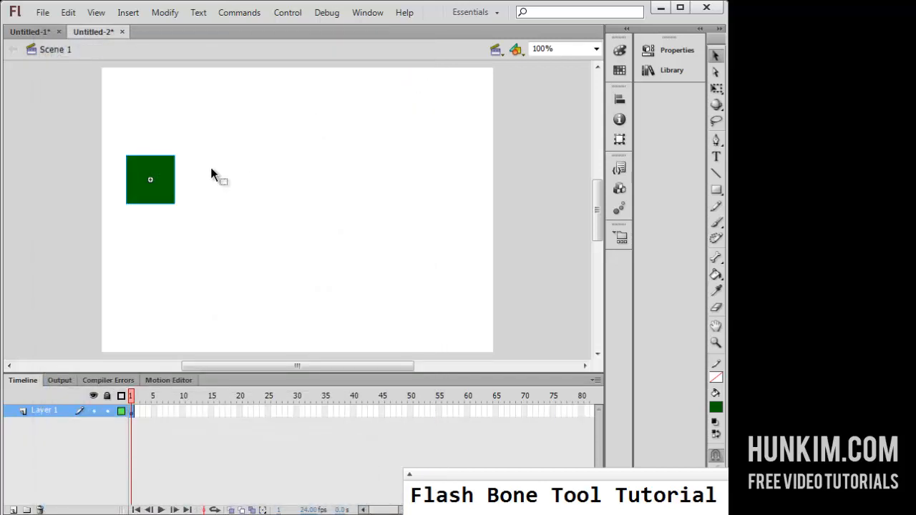
- Inside the square's symbol, insert a keyframe at frame 3 and change the square's fill there to bright red
double_click(169, 190)
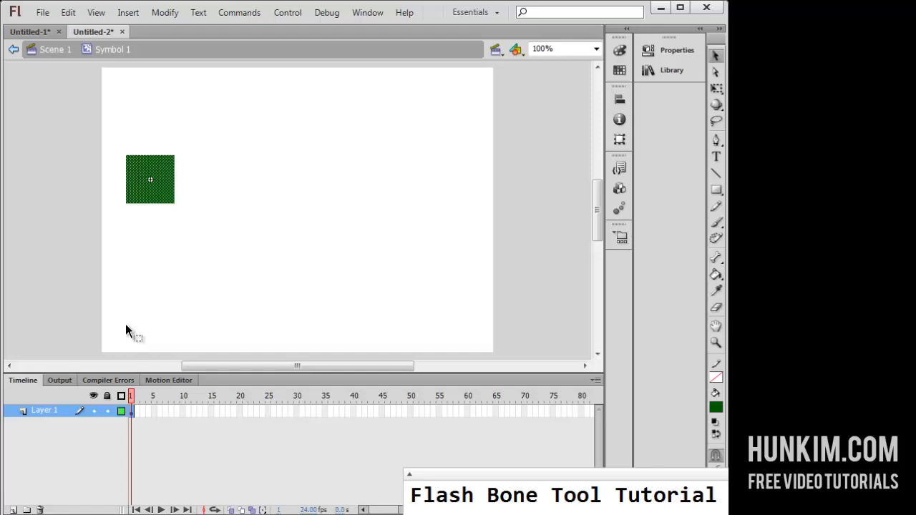
right_click(140, 410)
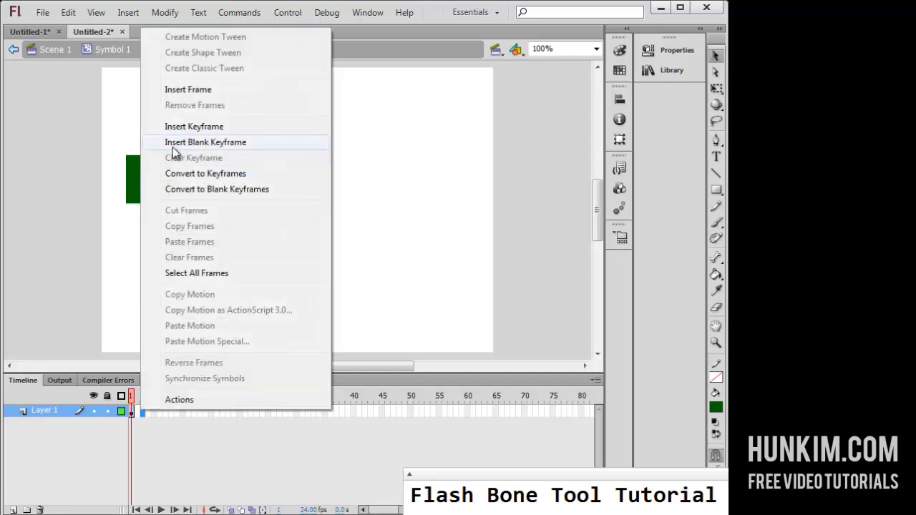
click(189, 129)
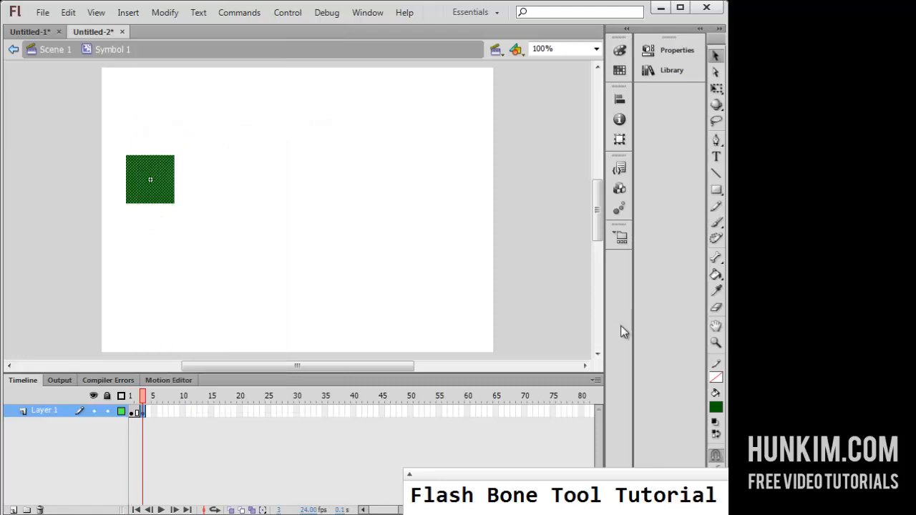
click(716, 406)
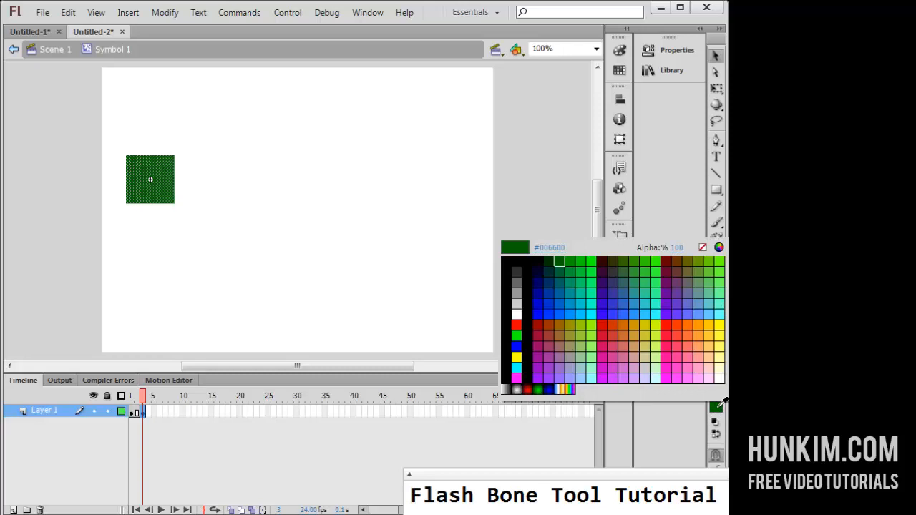
click(517, 328)
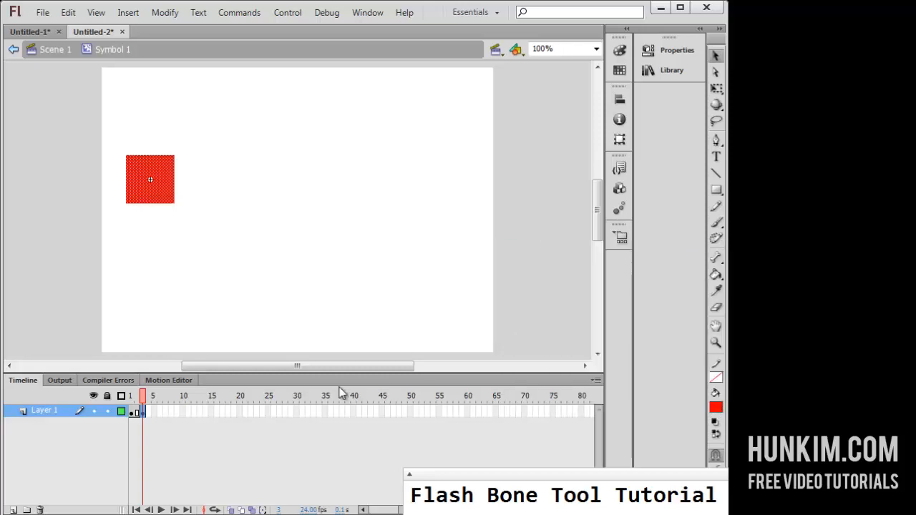
- Extend the red square's keyframe span through frame 4 and step through the symbol's frames to check the green-to-red change
key(F5)
key(F5)
click(130, 412)
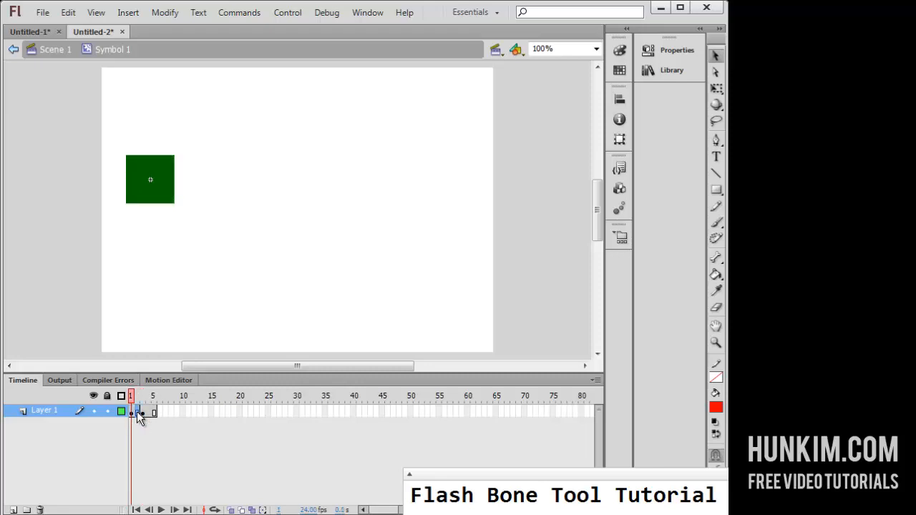
click(137, 412)
click(143, 412)
click(149, 412)
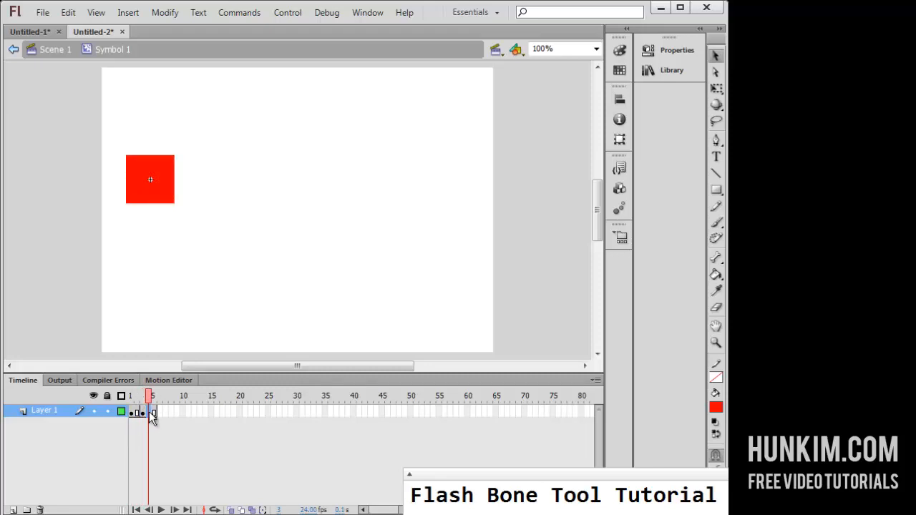
click(153, 411)
click(149, 411)
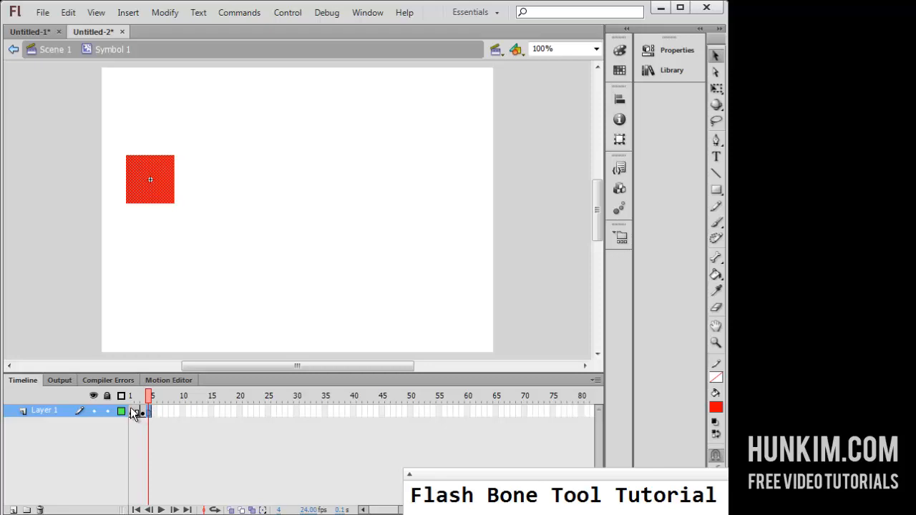
click(131, 411)
click(138, 410)
click(143, 411)
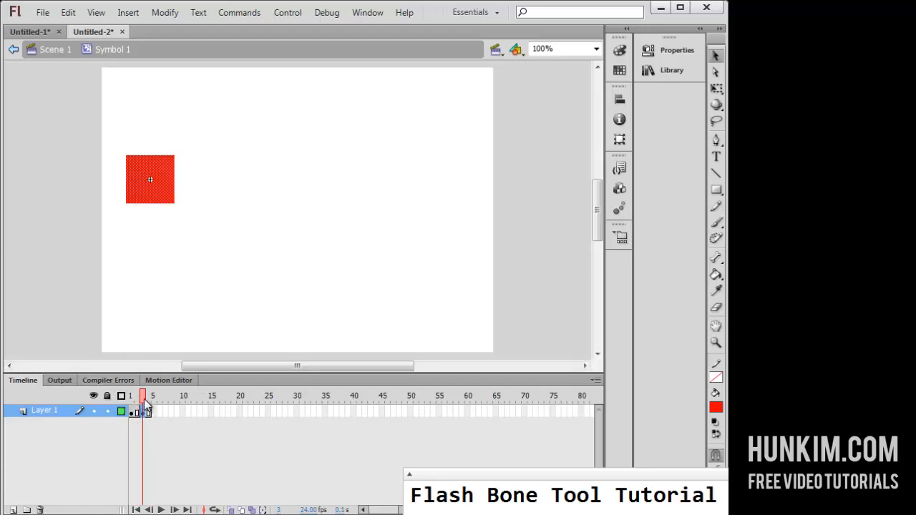
- Return to Scene 1, test the movie to see the square flash, and close the preview
click(53, 56)
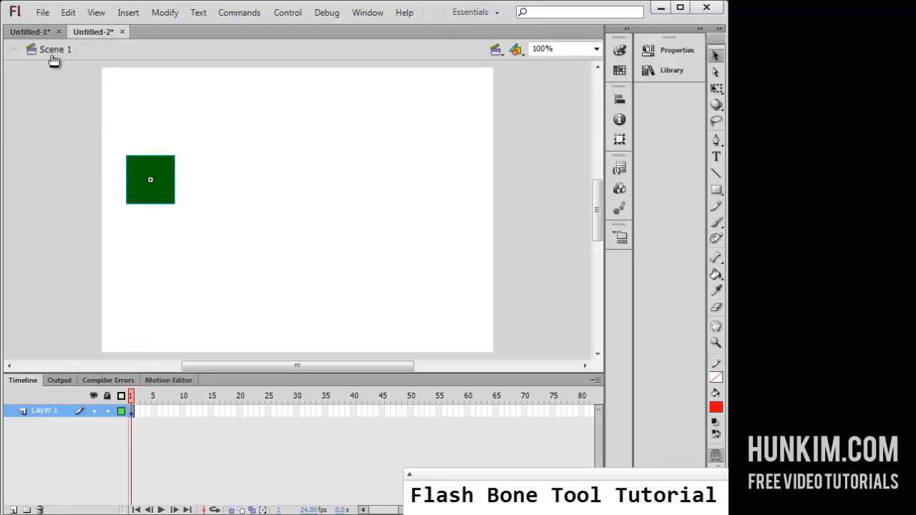
key(ctrl+Return)
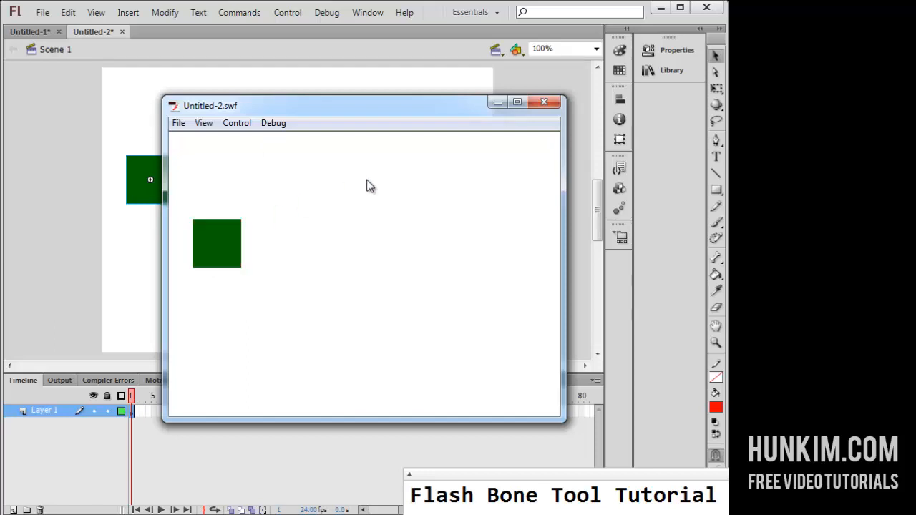
key(ctrl+w)
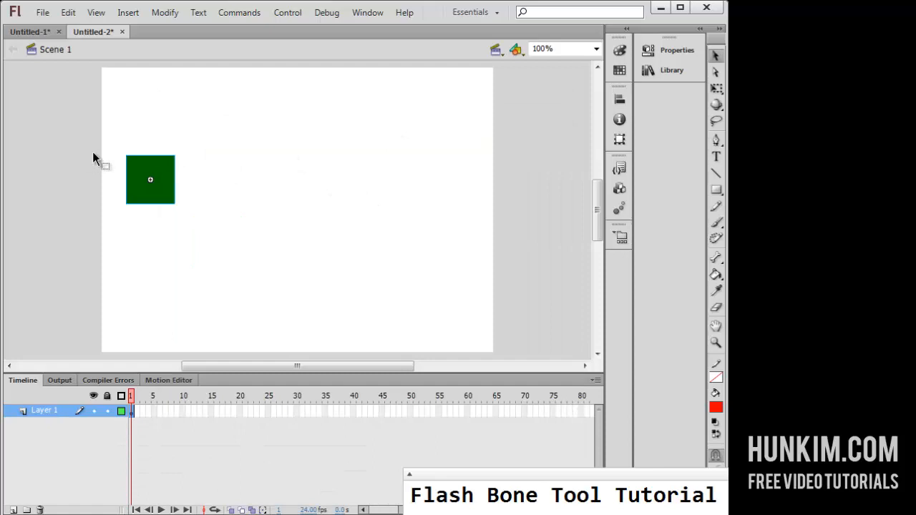
- Copy the square instance, paste it in place and move the duplicate horizontally to the right, leaving a narrow gap beside the original
drag(101, 137, 193, 225)
click(68, 12)
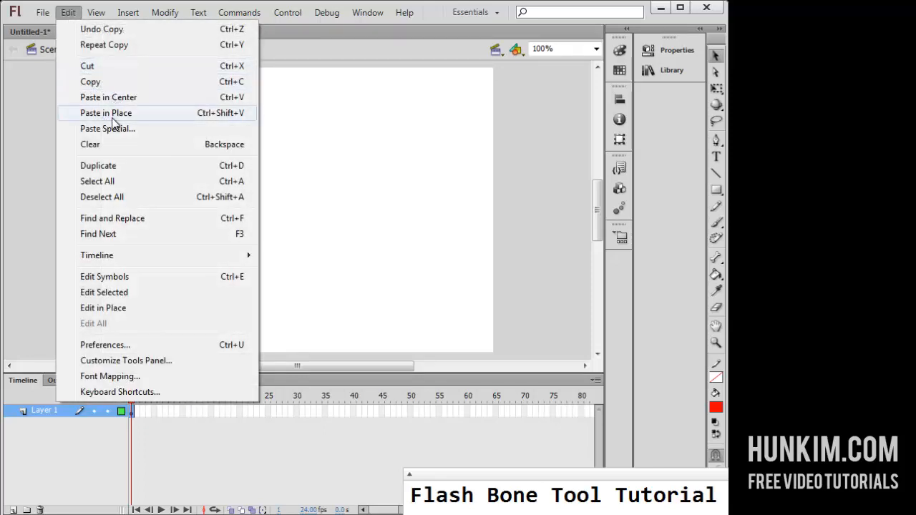
click(149, 113)
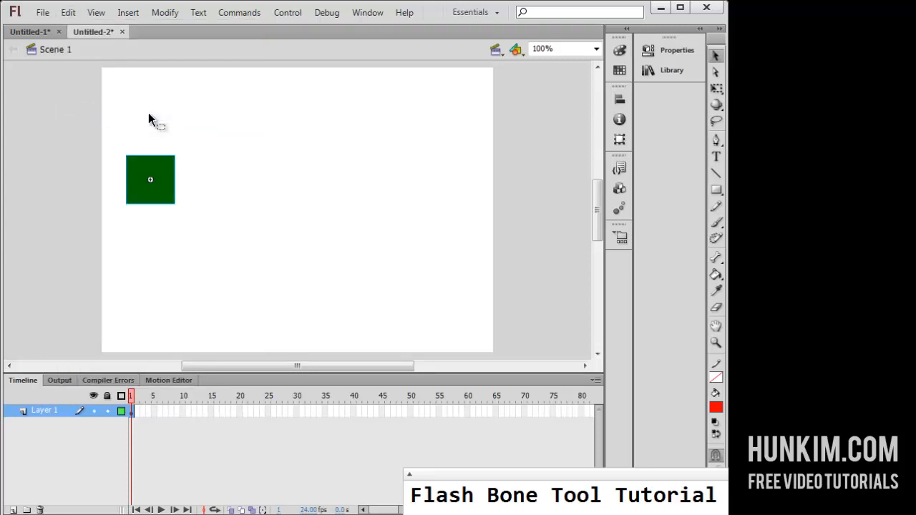
key(shift+Right)
key(shift+Right)
key(shift+Right)
key(shift+Right)
key(shift+Right)
key(shift+Right)
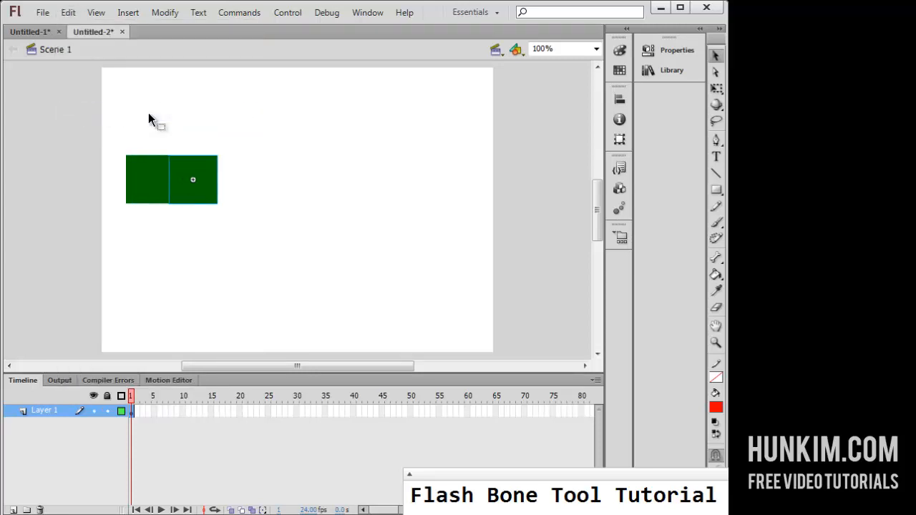
key(shift+Right)
key(shift+Right)
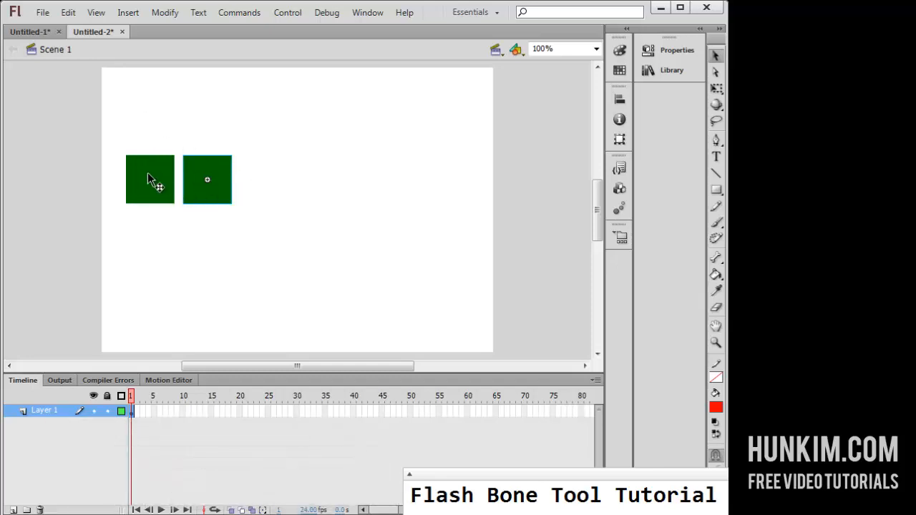
- Copy both squares, paste them in place and move the duplicates right to form an evenly spaced row of four squares
click(97, 160)
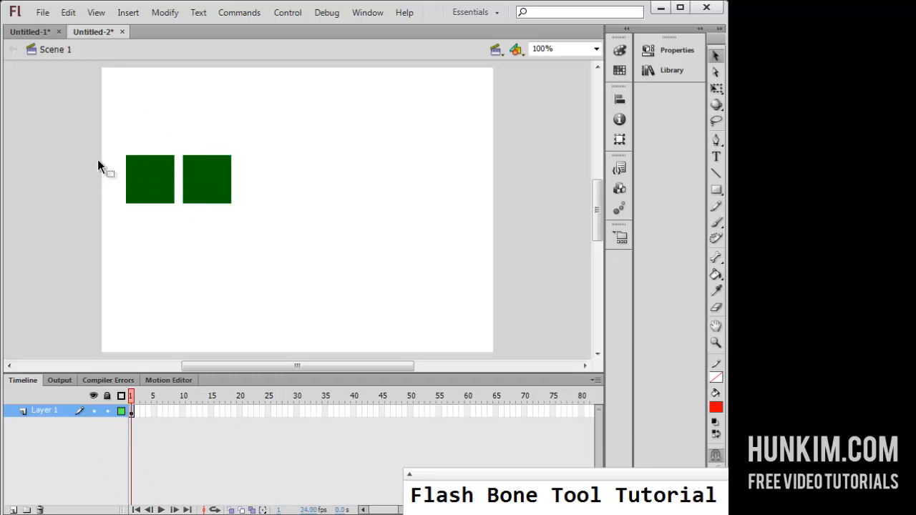
drag(102, 138, 276, 217)
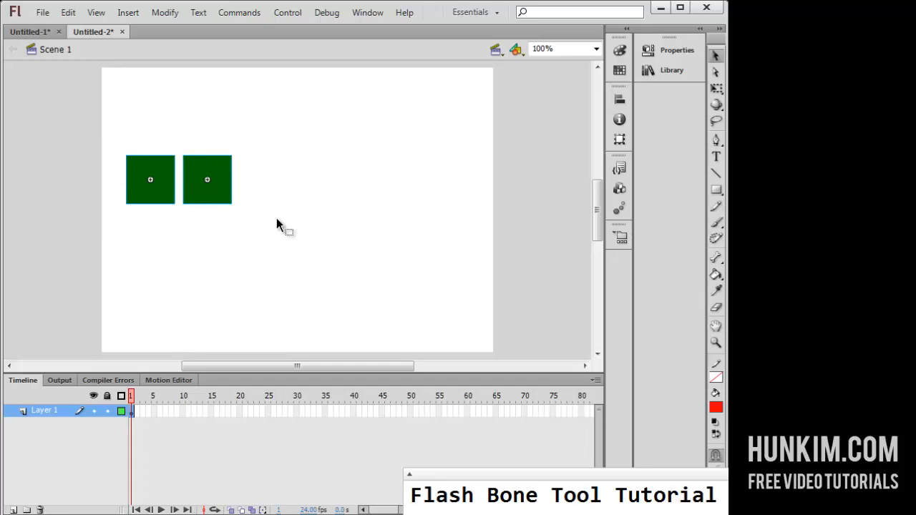
click(68, 12)
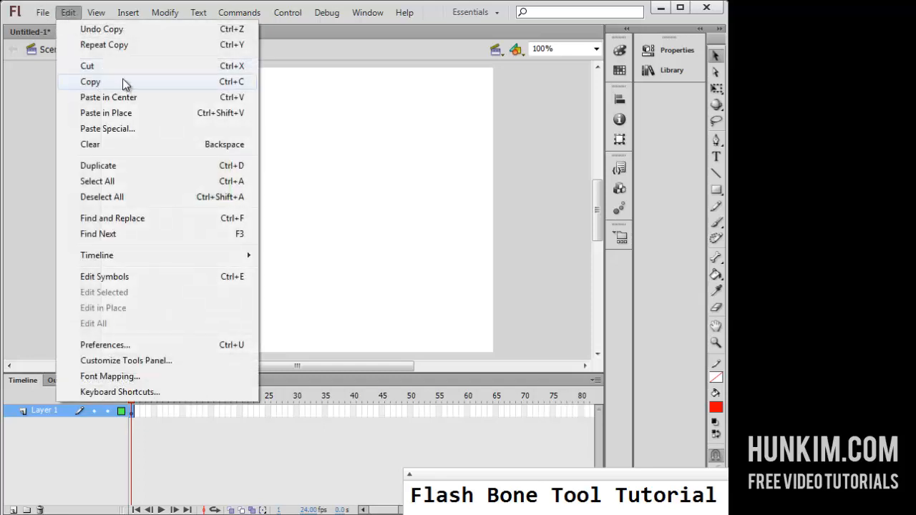
click(152, 116)
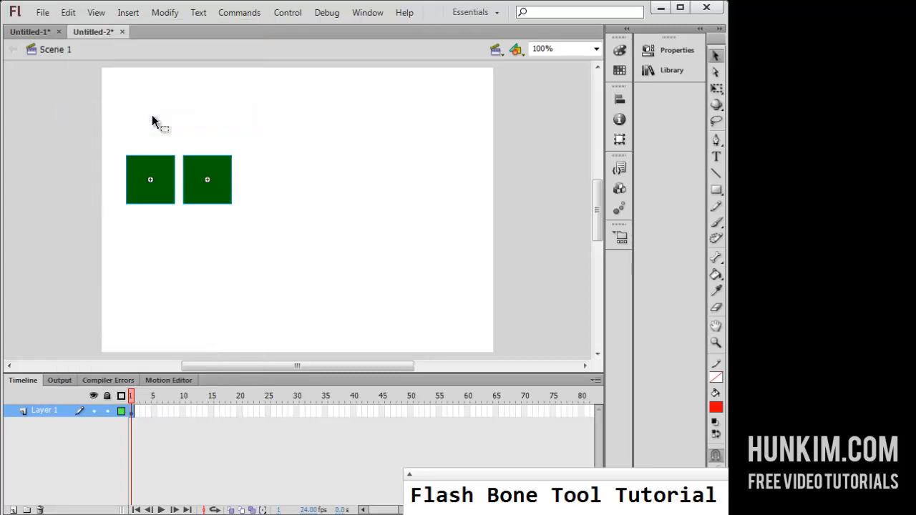
key(shift+Right)
key(shift+Right)
key(shift+Right)
key(shift+Right)
key(shift+Right)
key(shift+Right)
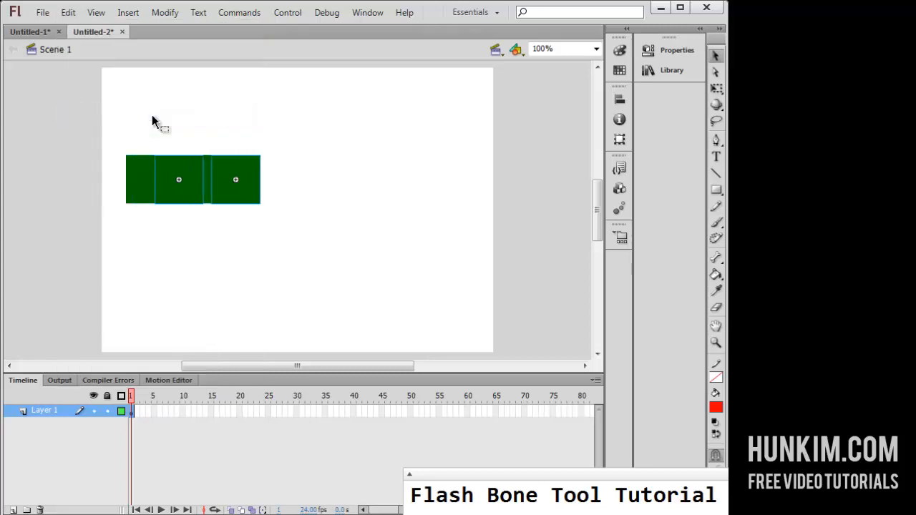
key(shift+Right)
key(shift+Right)
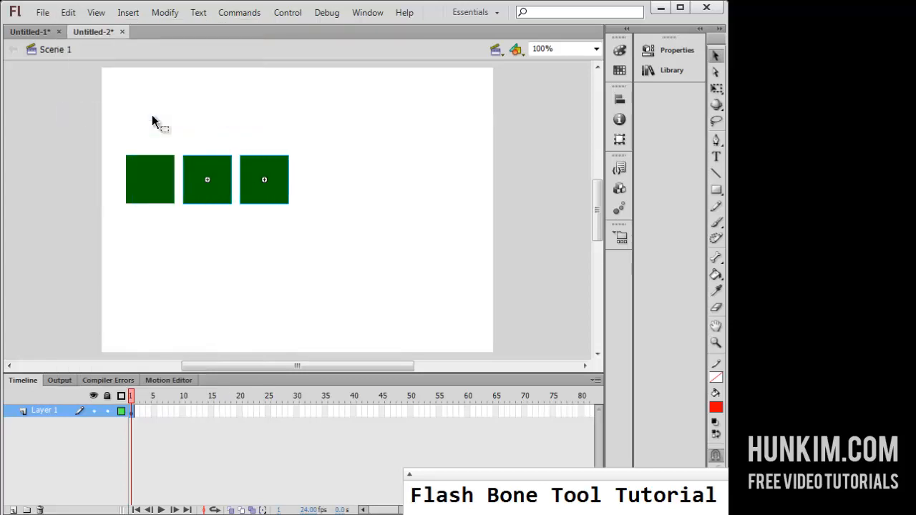
key(shift+Right)
key(shift+Right)
key(shift+Right)
key(shift+Right)
key(shift+Right)
key(shift+Right)
key(shift+Right)
key(shift+Right)
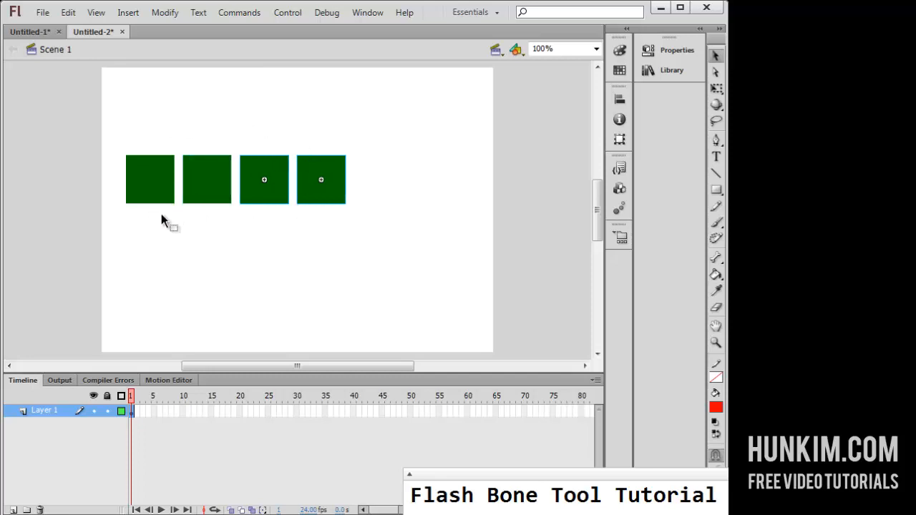
click(182, 234)
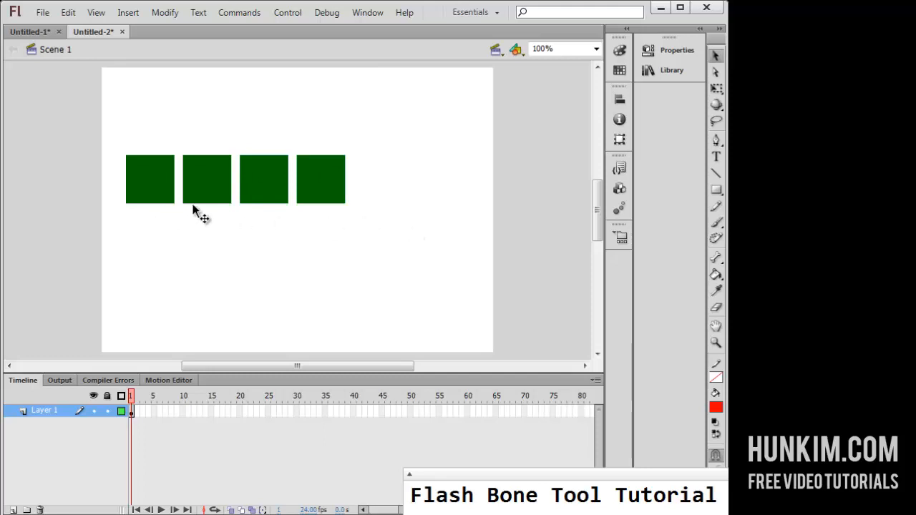
- Link the four squares' centres from left to right with a chain of three bones, and extend the armature layer to frame 50
click(717, 260)
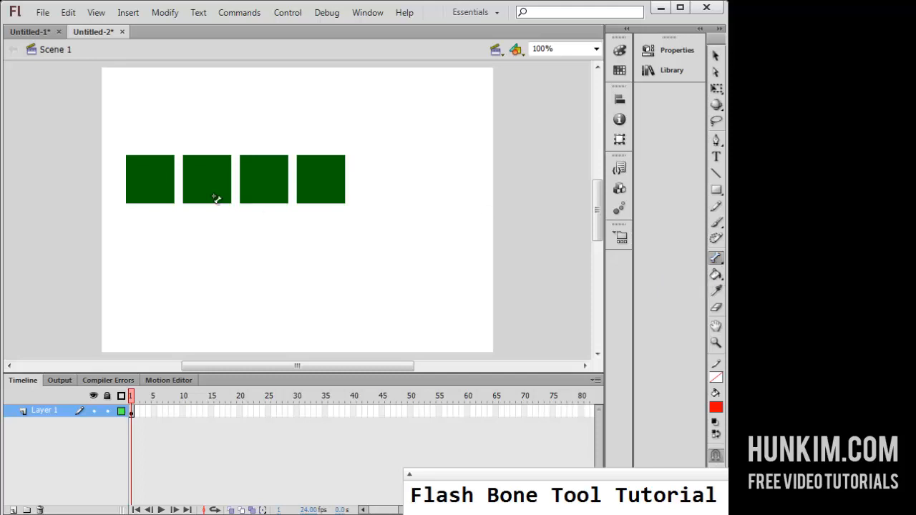
drag(149, 180, 322, 180)
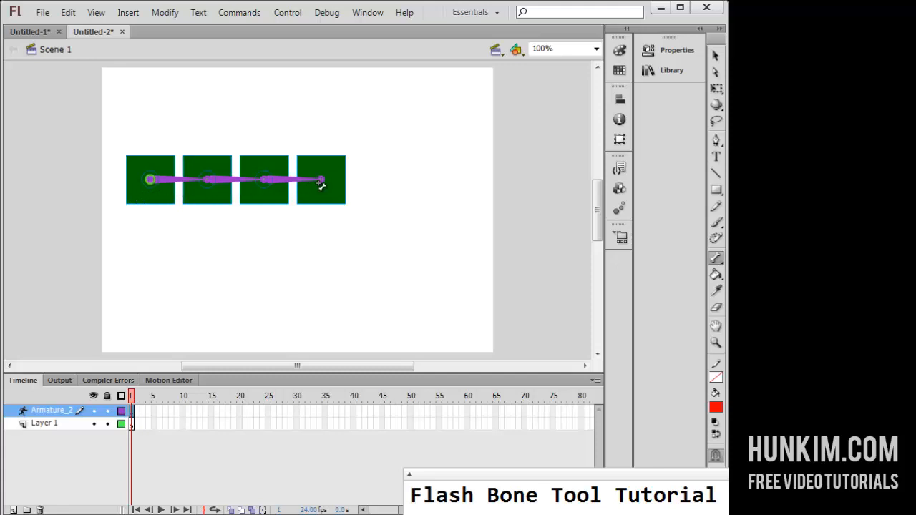
drag(133, 410, 412, 395)
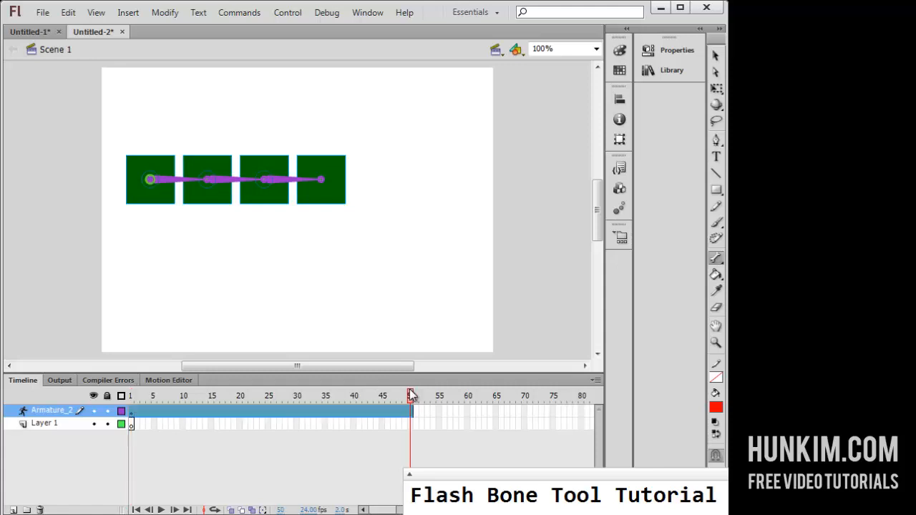
click(720, 58)
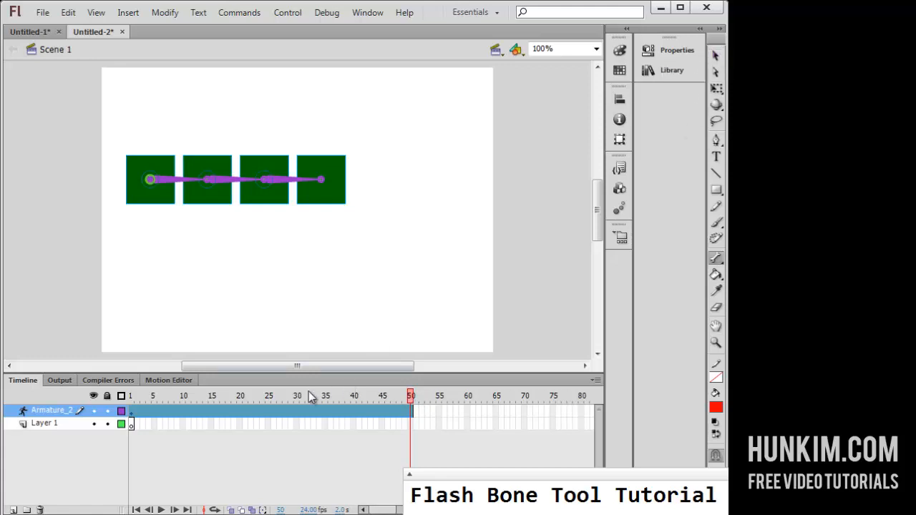
- At frame 25, pose the armature by pulling the last square down so the chain slopes diagonally toward the stage's lower middle
click(399, 398)
drag(401, 399, 271, 393)
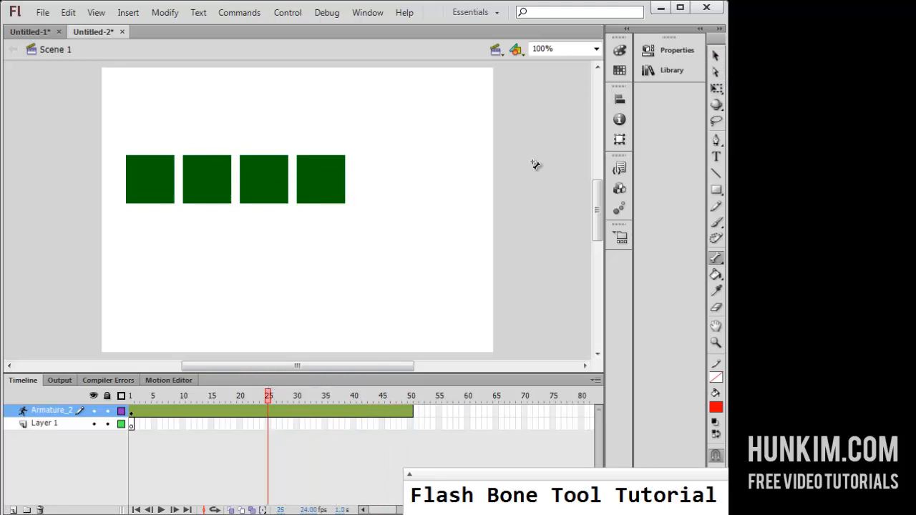
click(716, 56)
click(328, 186)
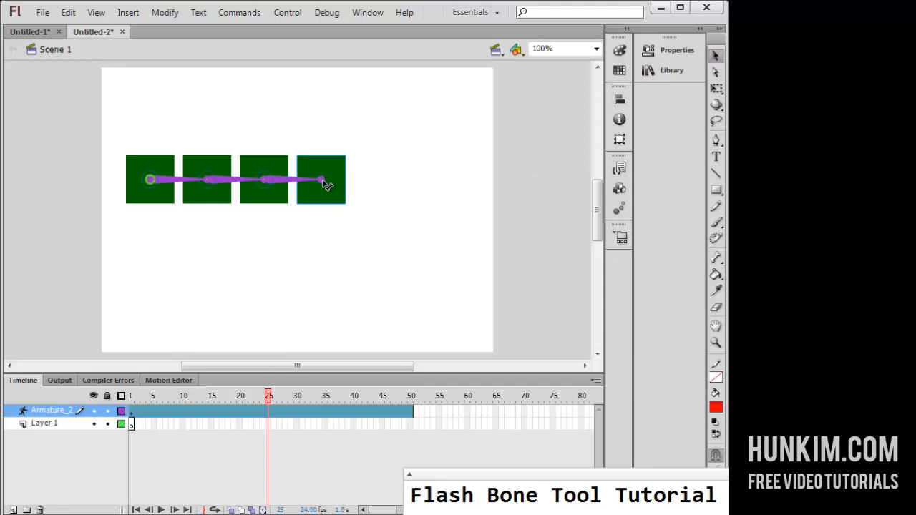
drag(326, 185, 278, 299)
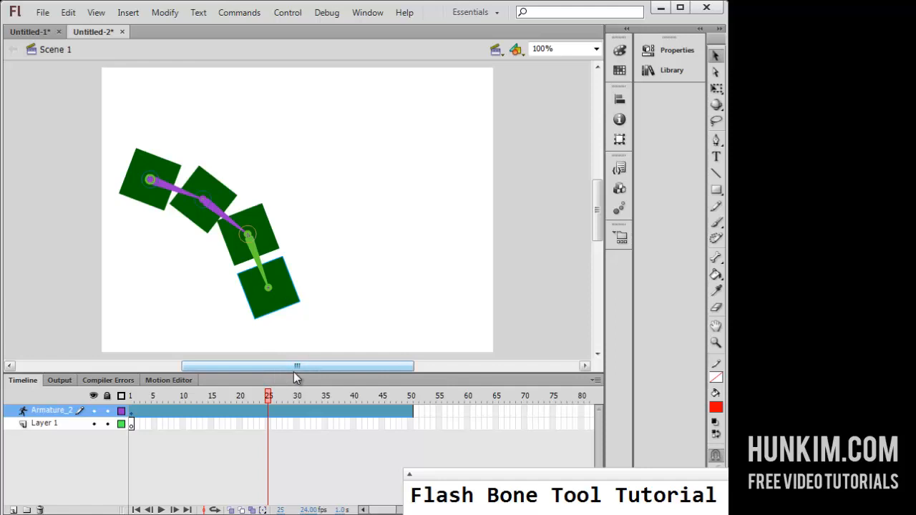
click(245, 348)
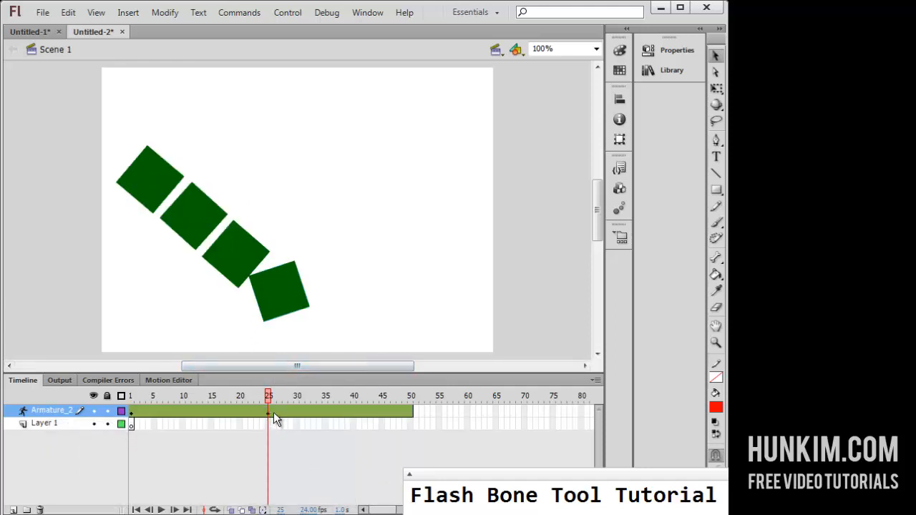
- At frame 50, pull the last square up above the first one so the chain curves upward
drag(287, 396, 413, 399)
click(289, 287)
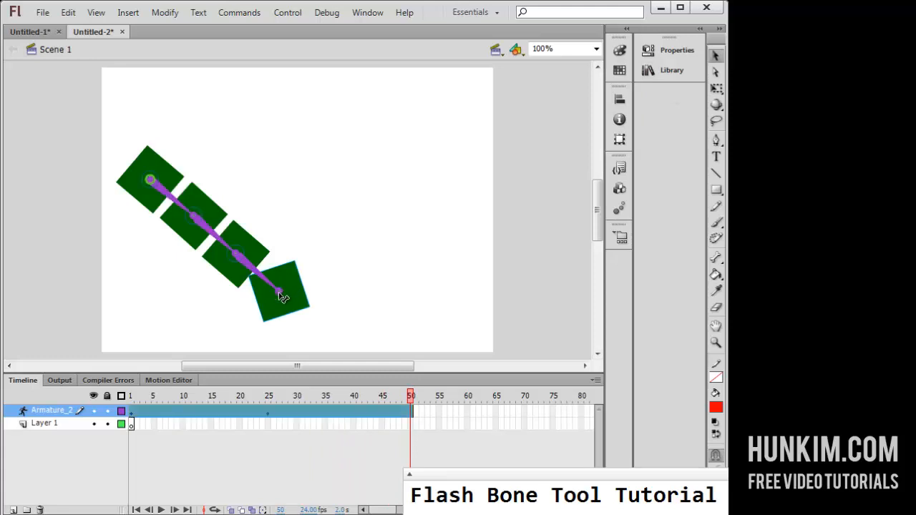
drag(283, 296, 285, 132)
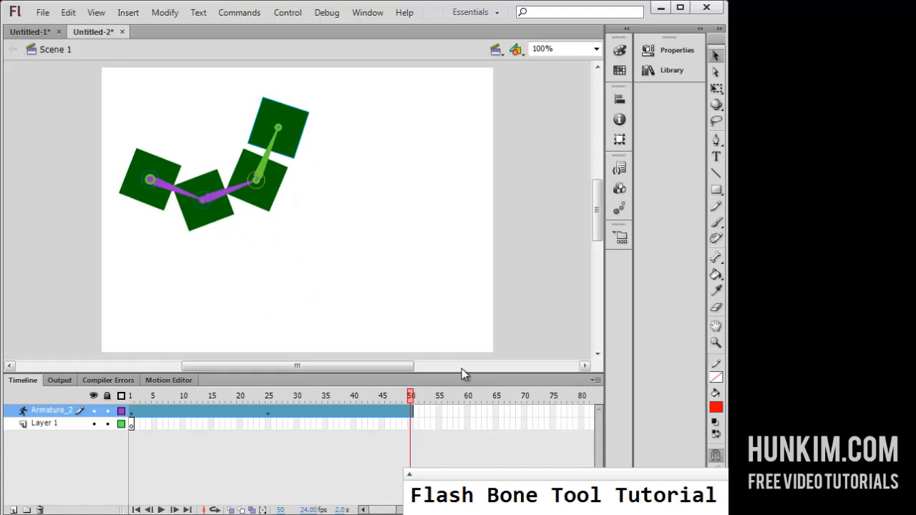
- Scrub through the armature's frames to review the motion of the square chain between its poses
click(397, 410)
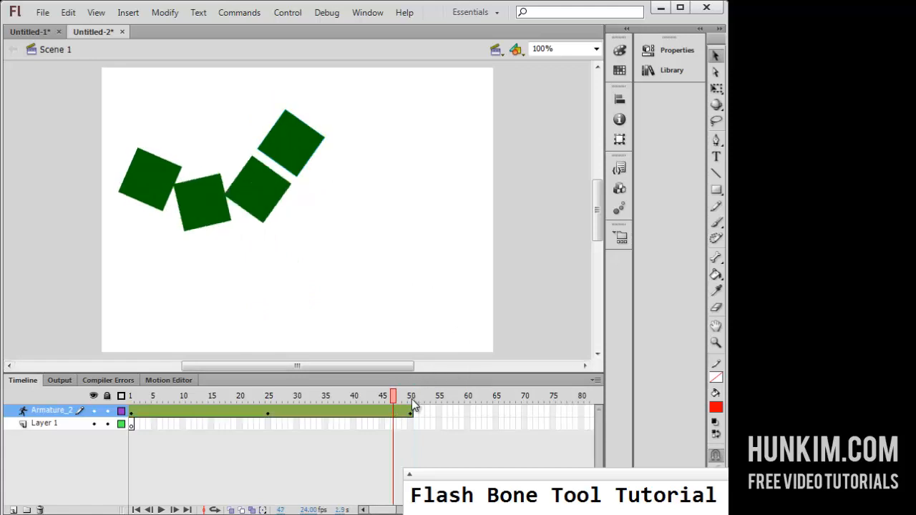
drag(411, 396, 399, 397)
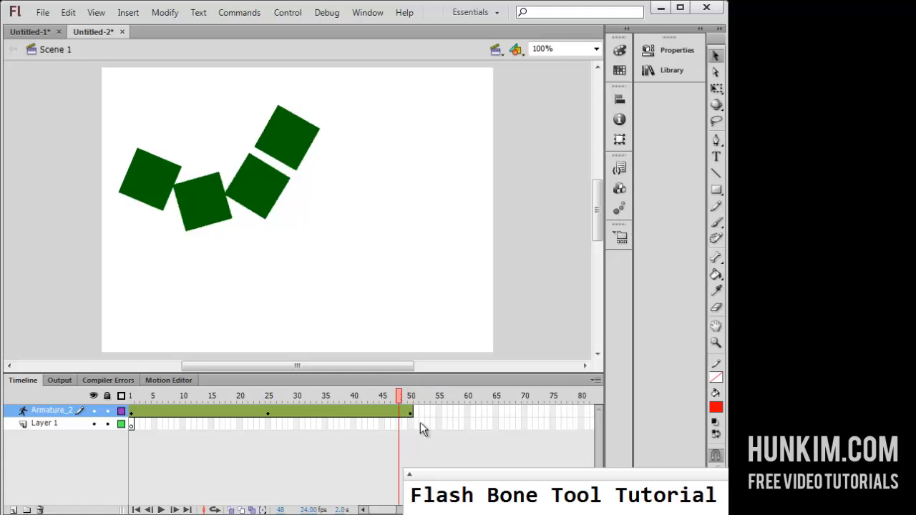
drag(210, 396, 187, 401)
drag(337, 403, 366, 401)
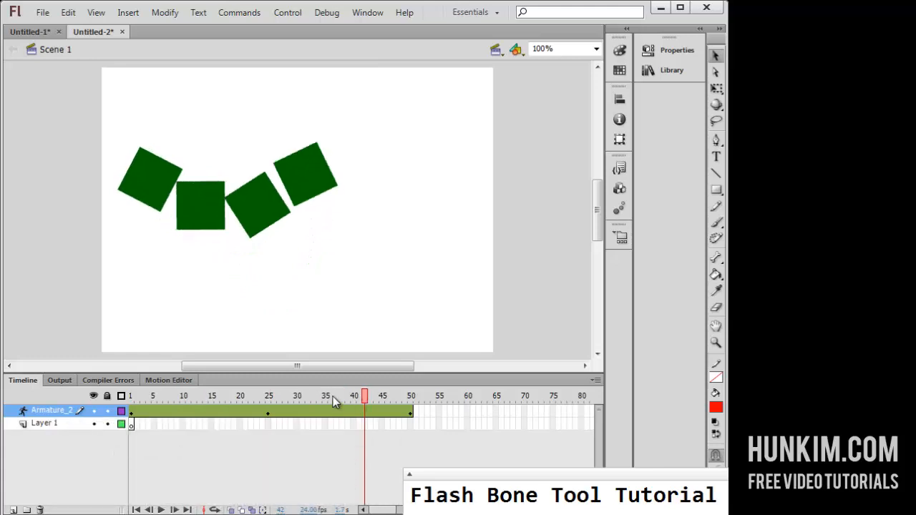
click(333, 396)
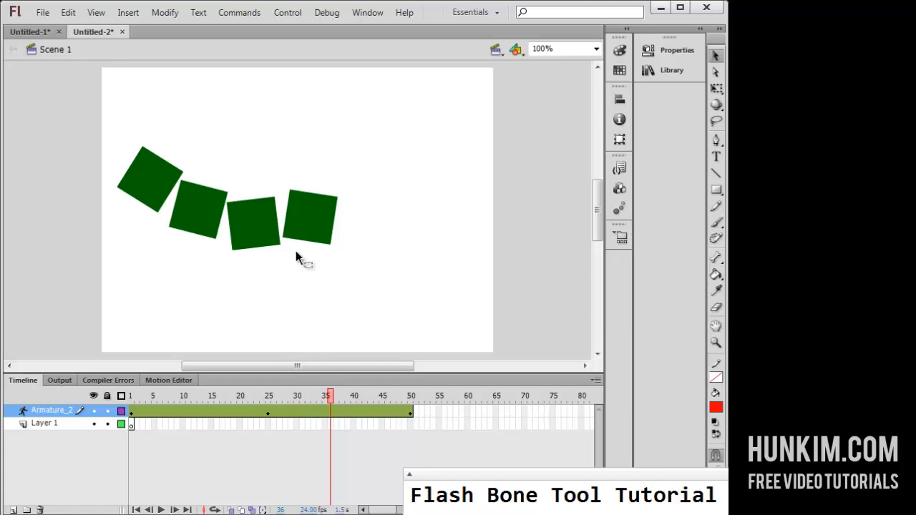
click(297, 396)
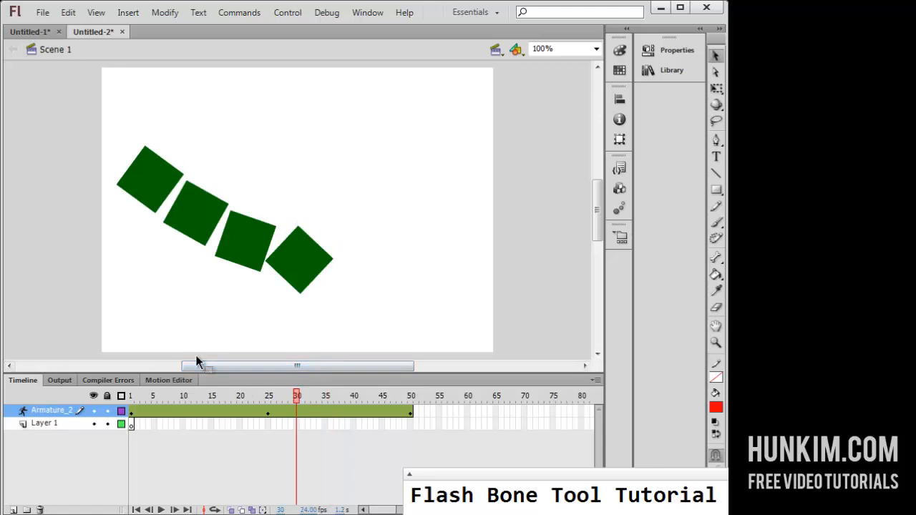